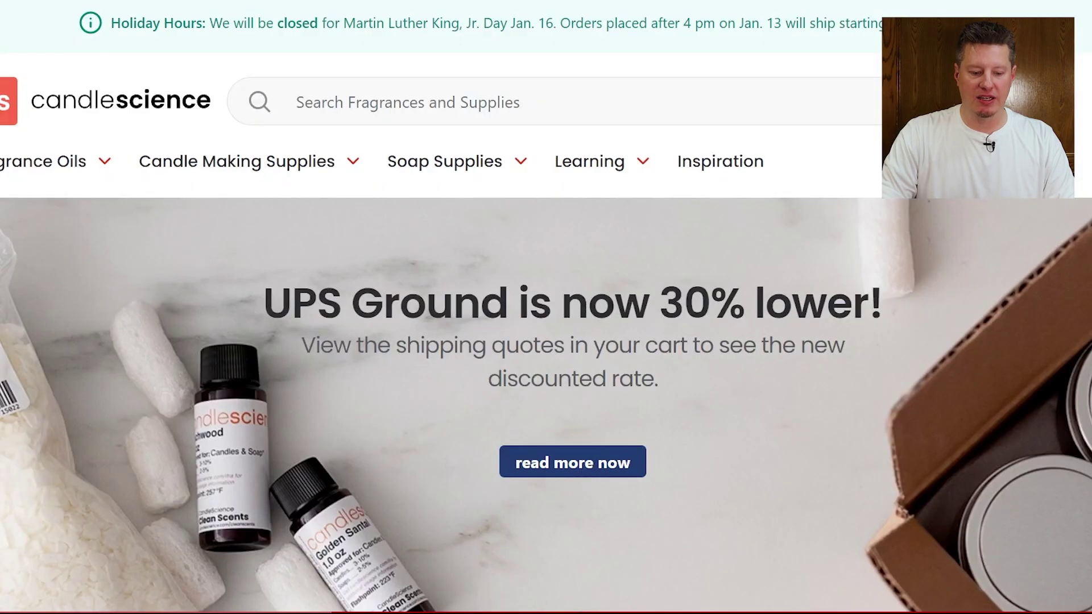
- Open the Sea Salt and Orchid product from the top selling fragrance oils on the home page
{"action": "scroll", "coordinate": [418, 94], "scroll_direction": "down", "scroll_amount": 15}
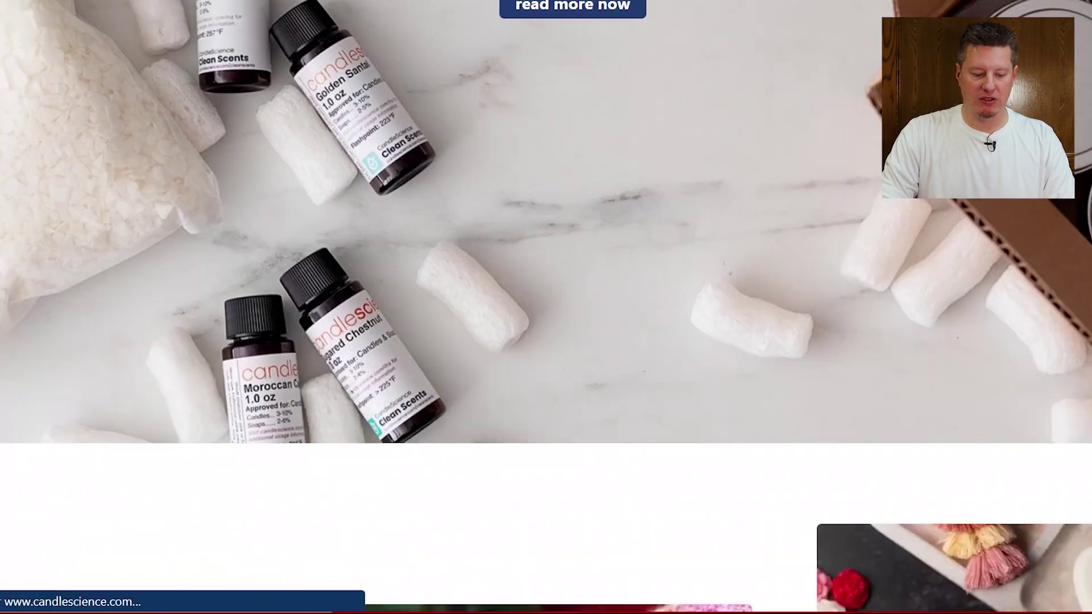
{"action": "scroll", "coordinate": [421, 97], "scroll_direction": "down", "scroll_amount": 10}
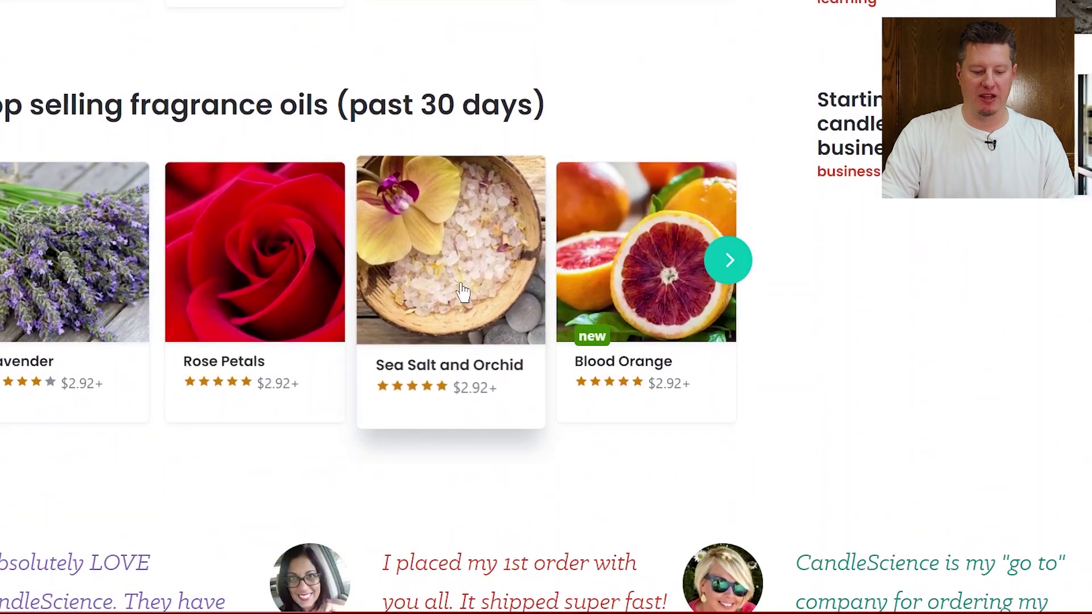
{"action": "left_click", "coordinate": [451, 319]}
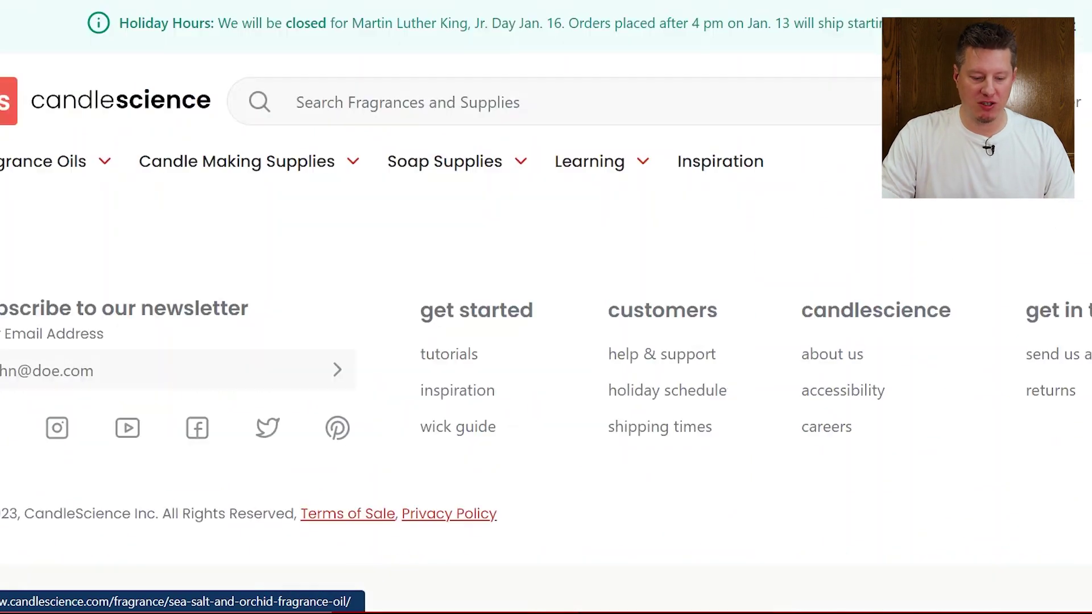
- Examine the Sea Salt and Orchid product page, including its scent description, fragrance notes and usage properties
{"action": "scroll", "coordinate": [452, 319], "scroll_direction": "down", "scroll_amount": 4}
{"action": "scroll", "coordinate": [451, 318], "scroll_direction": "down", "scroll_amount": 5}
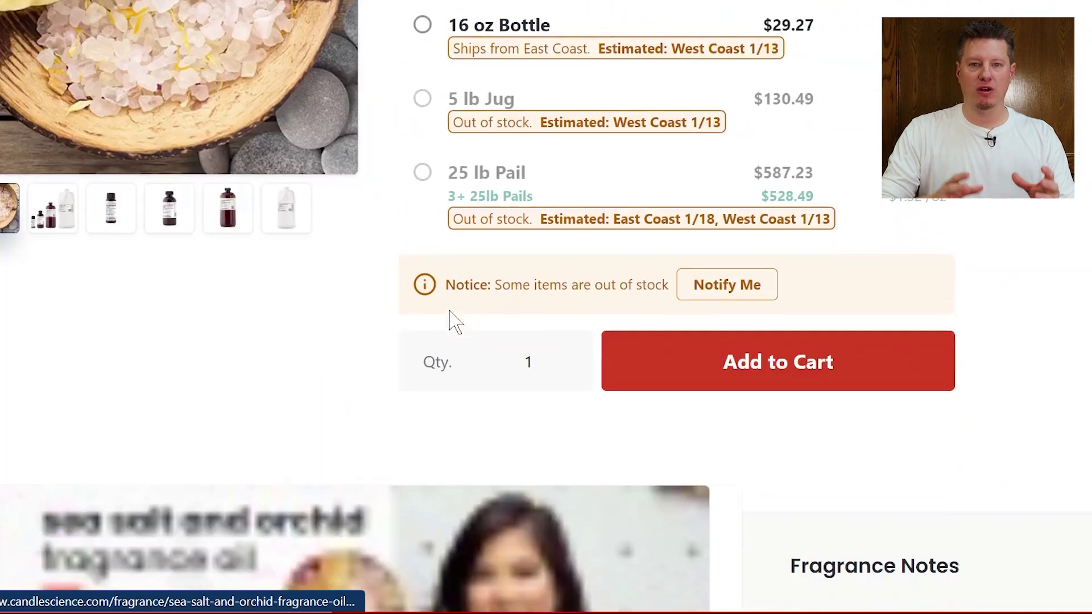
{"action": "scroll", "coordinate": [454, 322], "scroll_direction": "down", "scroll_amount": 6}
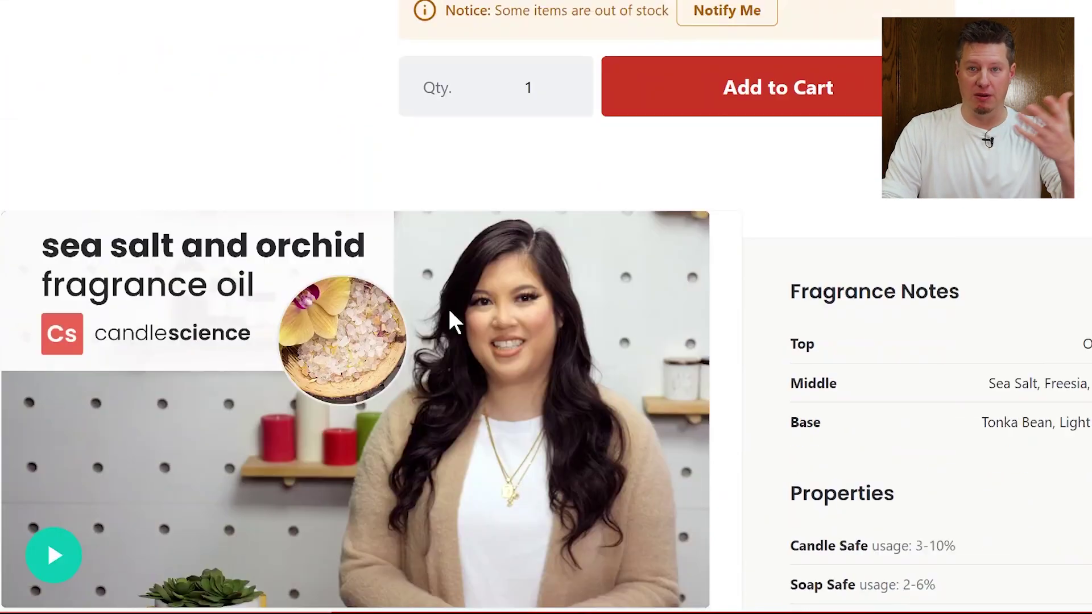
{"action": "scroll", "coordinate": [449, 309], "scroll_direction": "down", "scroll_amount": 7}
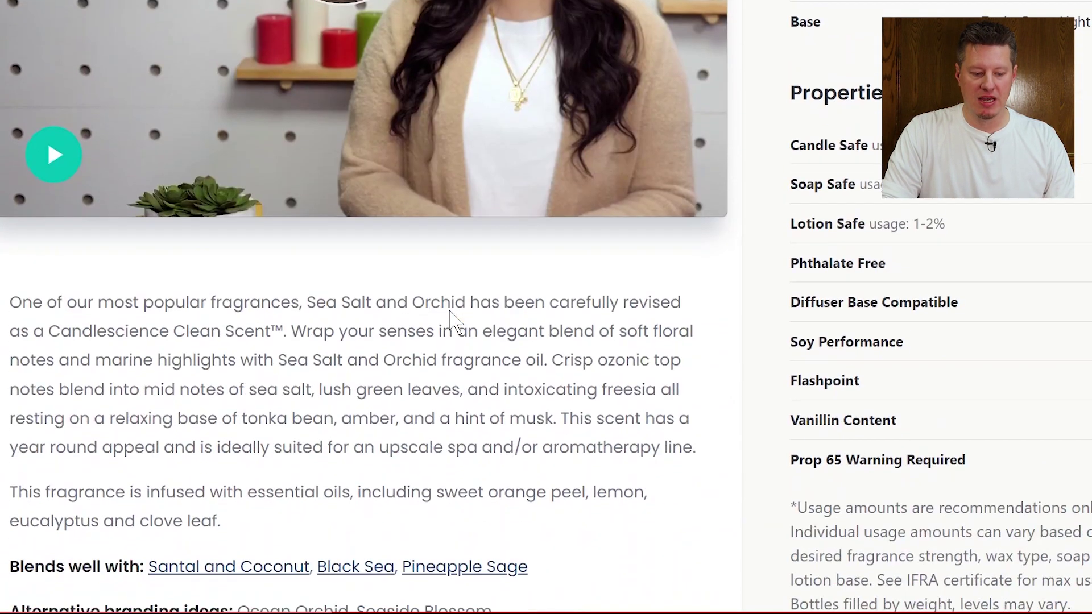
{"action": "mouse_move", "coordinate": [244, 379]}
{"action": "left_mouse_down"}
{"action": "mouse_move", "coordinate": [161, 261]}
{"action": "mouse_move", "coordinate": [33, 145]}
{"action": "mouse_move", "coordinate": [324, 335]}
{"action": "mouse_move", "coordinate": [244, 376]}
{"action": "left_mouse_up"}
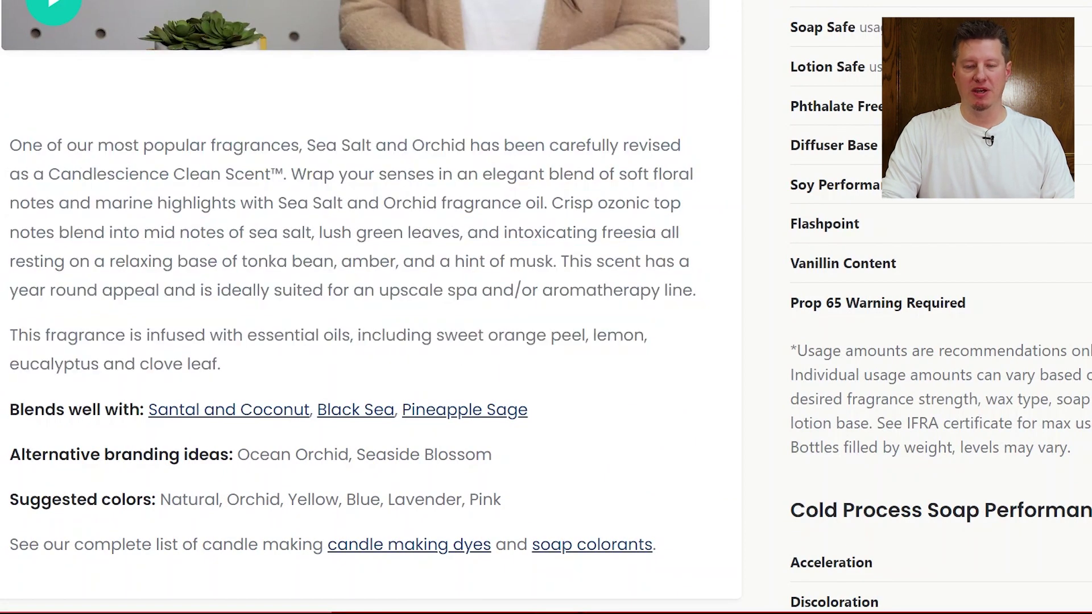
{"action": "scroll", "coordinate": [335, 340], "scroll_direction": "down", "scroll_amount": 2}
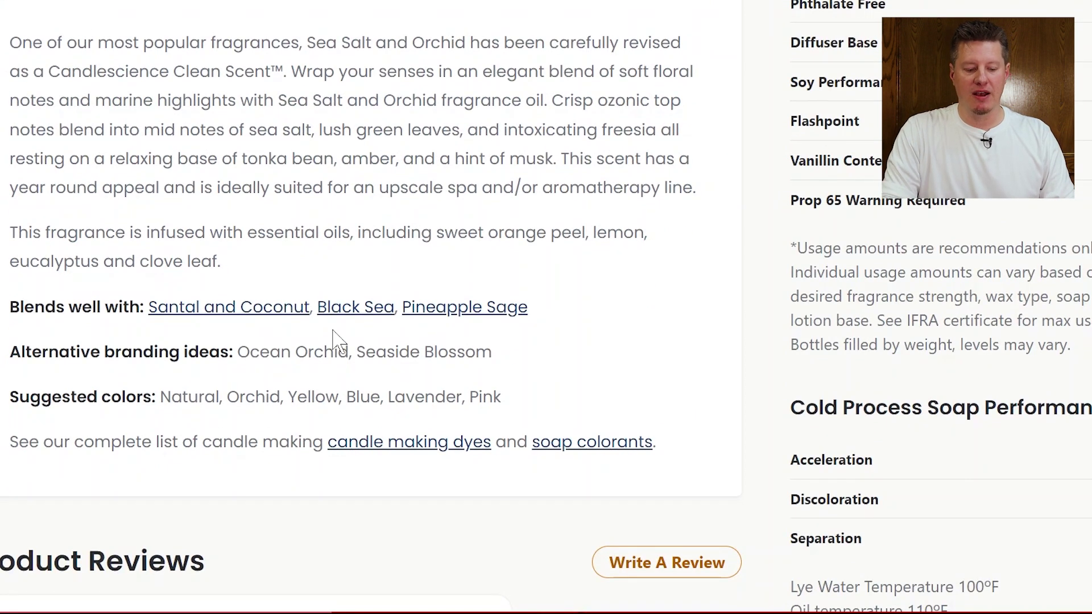
{"action": "scroll", "coordinate": [552, 393], "scroll_direction": "up", "scroll_amount": 4}
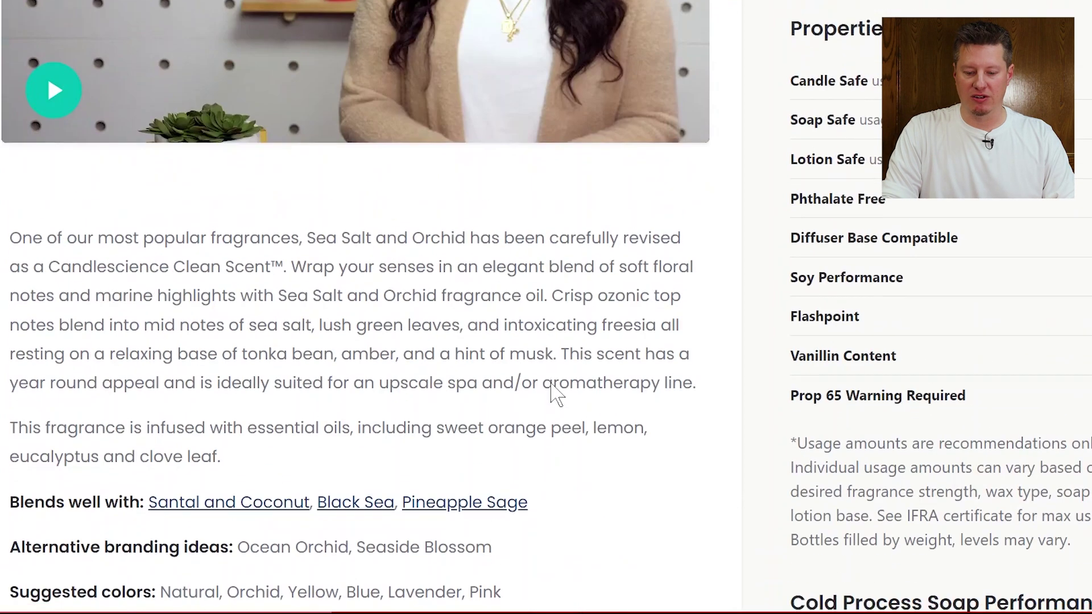
{"action": "scroll", "coordinate": [552, 392], "scroll_direction": "up", "scroll_amount": 6}
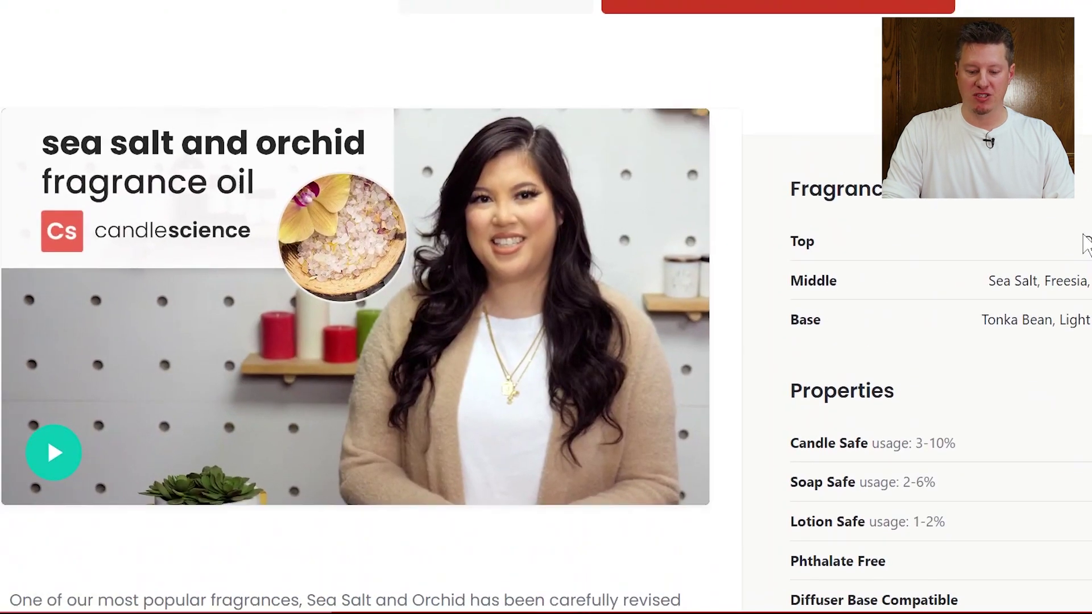
{"action": "scroll", "coordinate": [1035, 373], "scroll_direction": "down", "scroll_amount": 8}
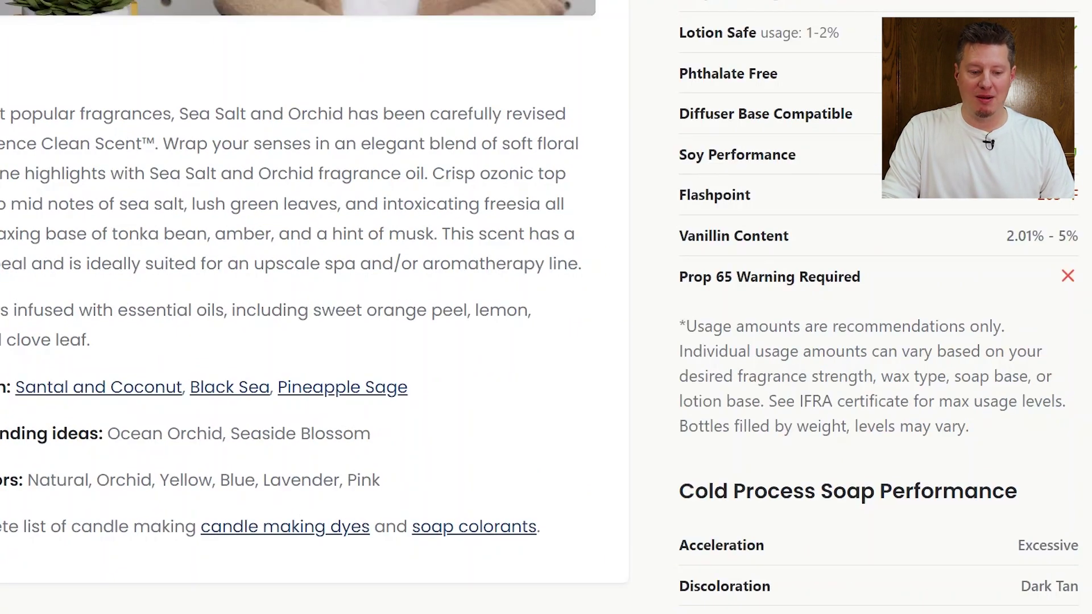
- Switch to ChatGPT and write the prompt "Write me a product description for a soy candle fragranced with sea salt and orchid."
{"action": "key", "text": "BackSpace"}
{"action": "key", "text": "BackSpace"}
{"action": "key", "text": "BackSpace"}
{"action": "key", "text": "BackSpace"}
{"action": "key", "text": "BackSpace"}
{"action": "key", "text": "BackSpace"}
{"action": "key", "text": "BackSpace"}
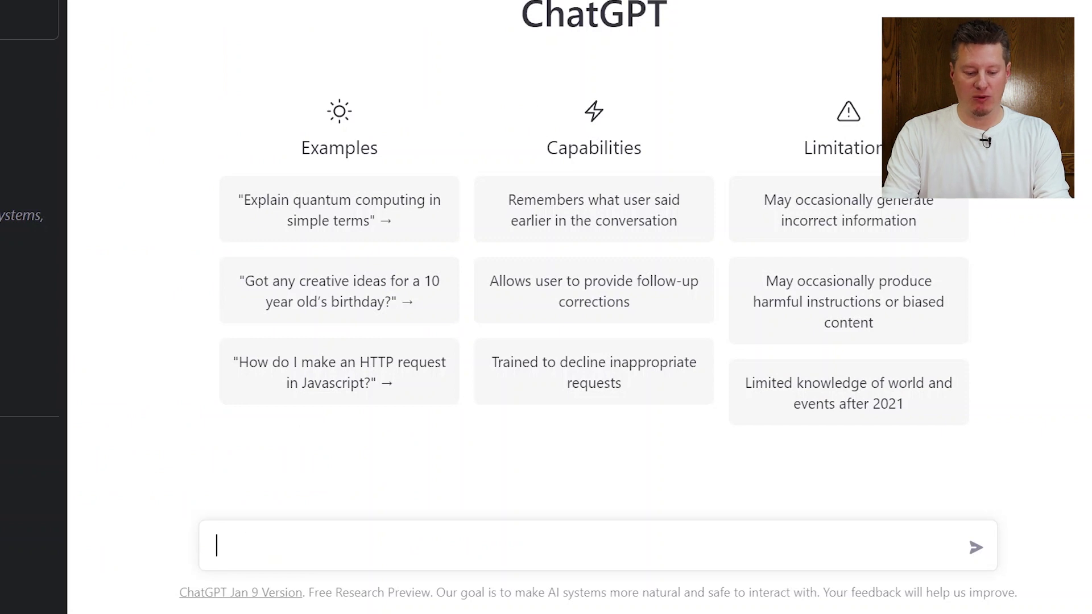
{"action": "type", "text": "Write me a ca"}
{"action": "key", "text": "BackSpace"}
{"action": "key", "text": "BackSpace"}
{"action": "type", "text": "product description for a soy candle fragranc"}
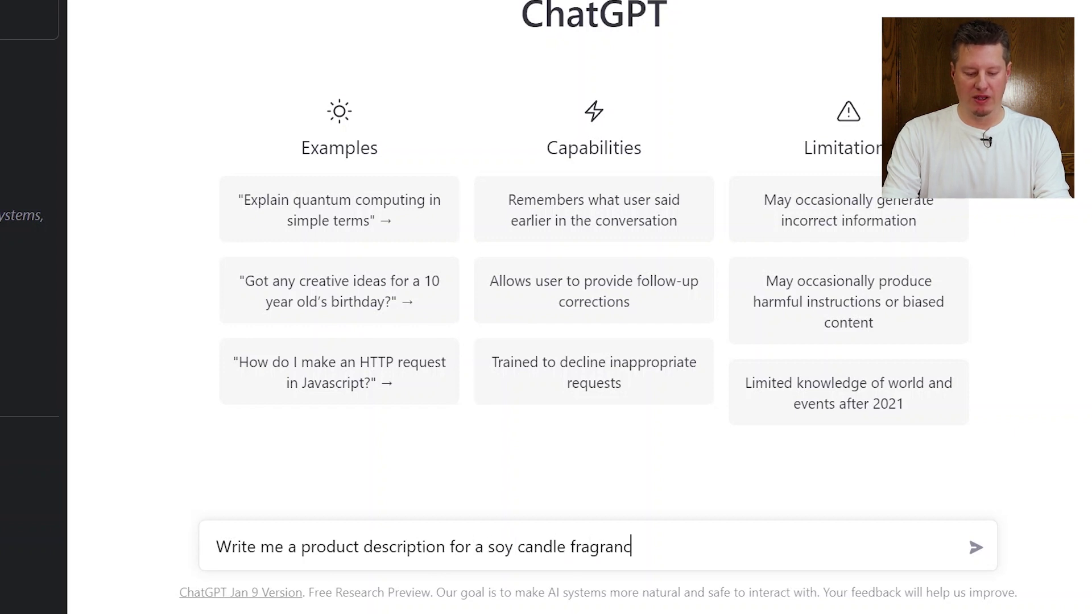
{"action": "type", "text": "ed with sea salt and orchid"}
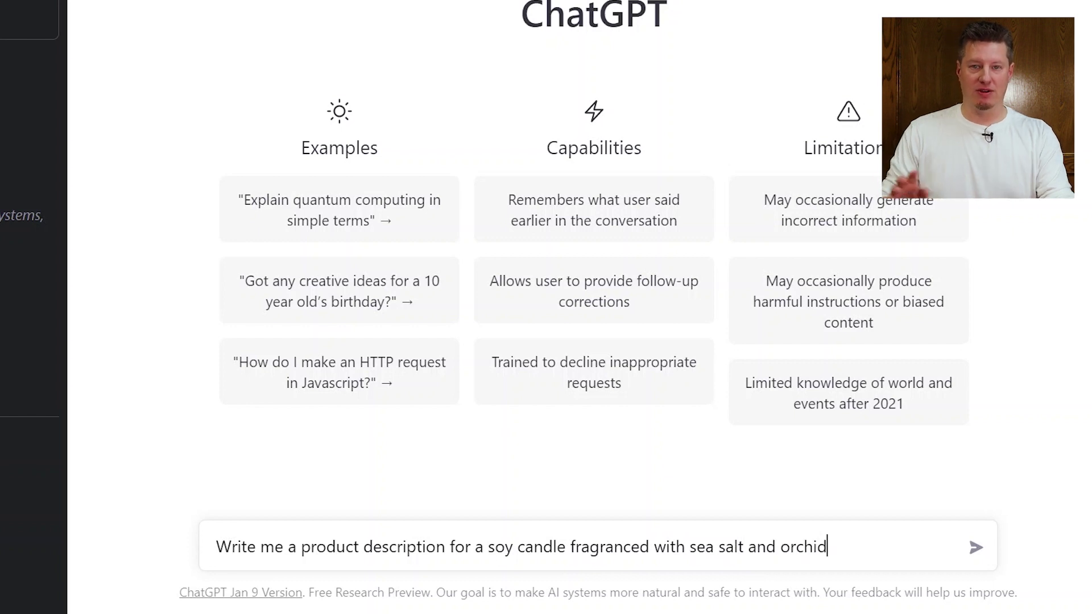
{"action": "type", "text": "."}
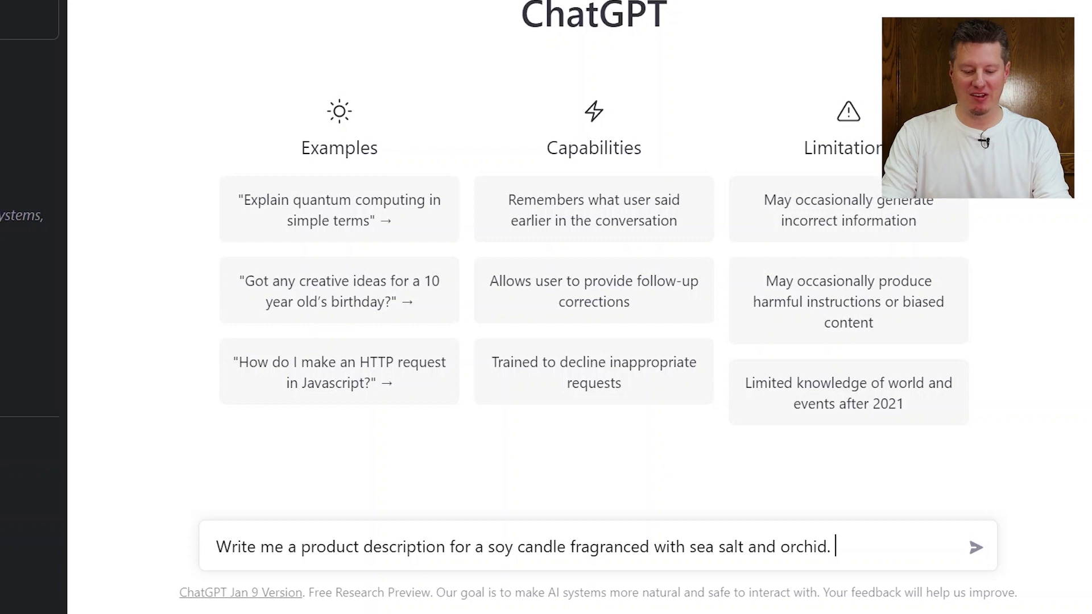
- Add "The fragrance notes include:" followed by the notes copied from the Sea Salt and Orchid page, from Ozone to Amber, and submit the prompt
{"action": "type", "text": " Th"}
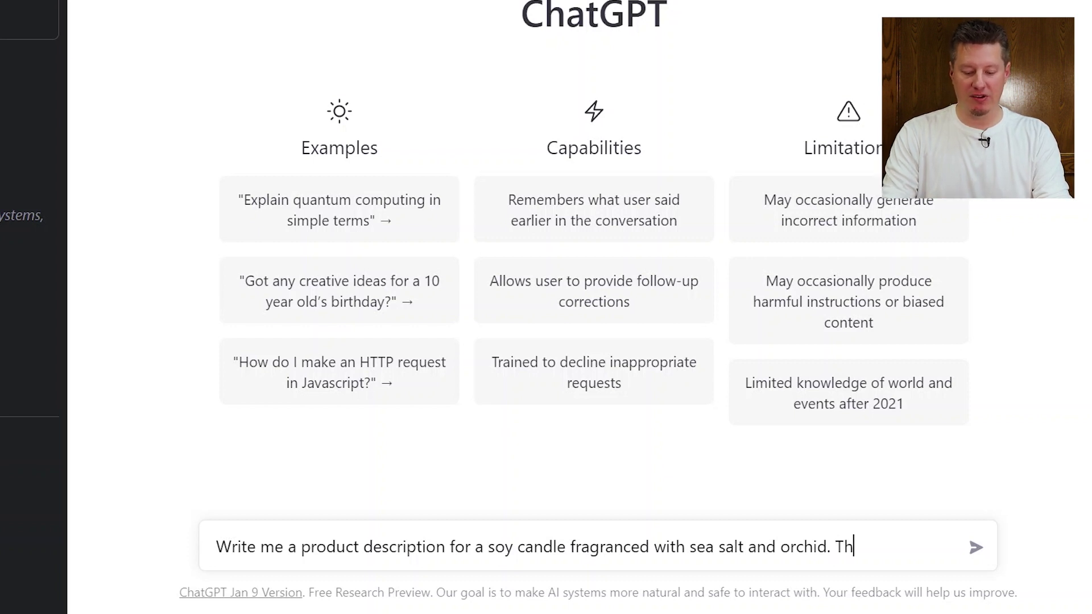
{"action": "type", "text": "e fragrance notes includ"}
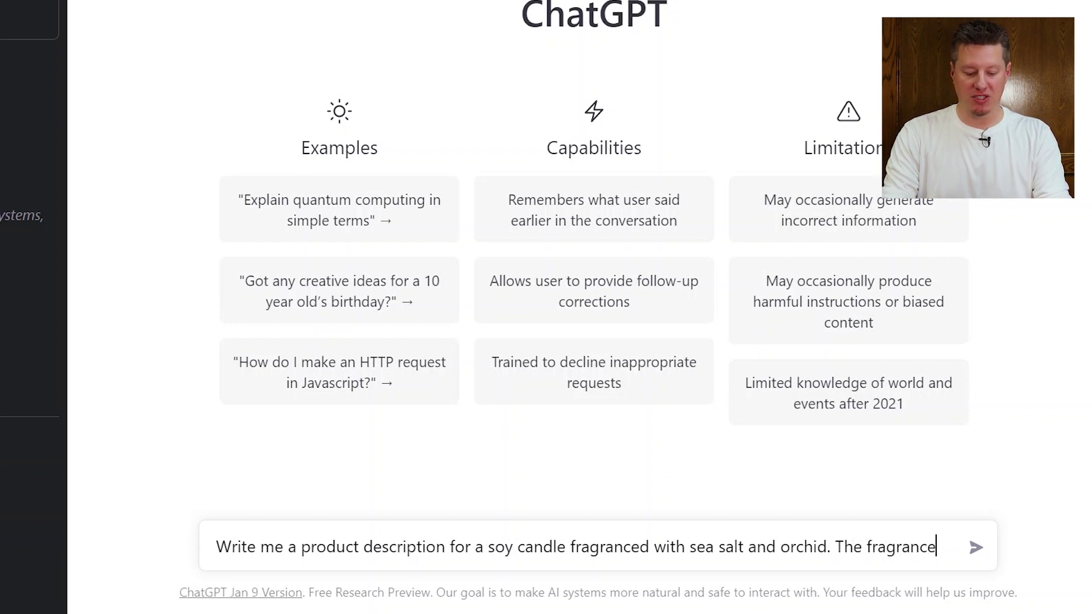
{"action": "type", "text": "e"}
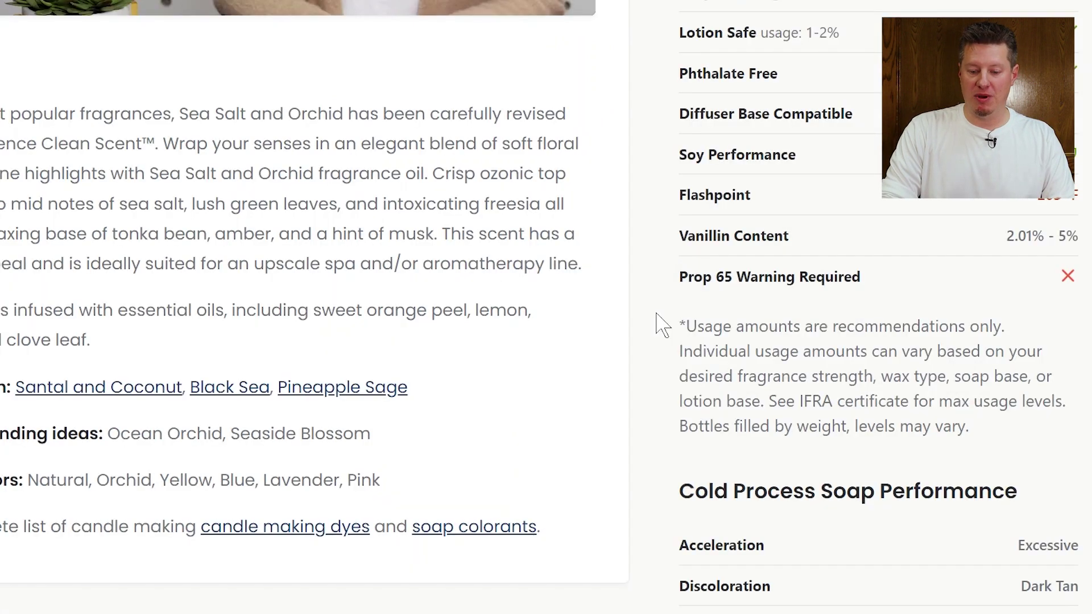
{"action": "scroll", "coordinate": [659, 325], "scroll_direction": "up", "scroll_amount": 9}
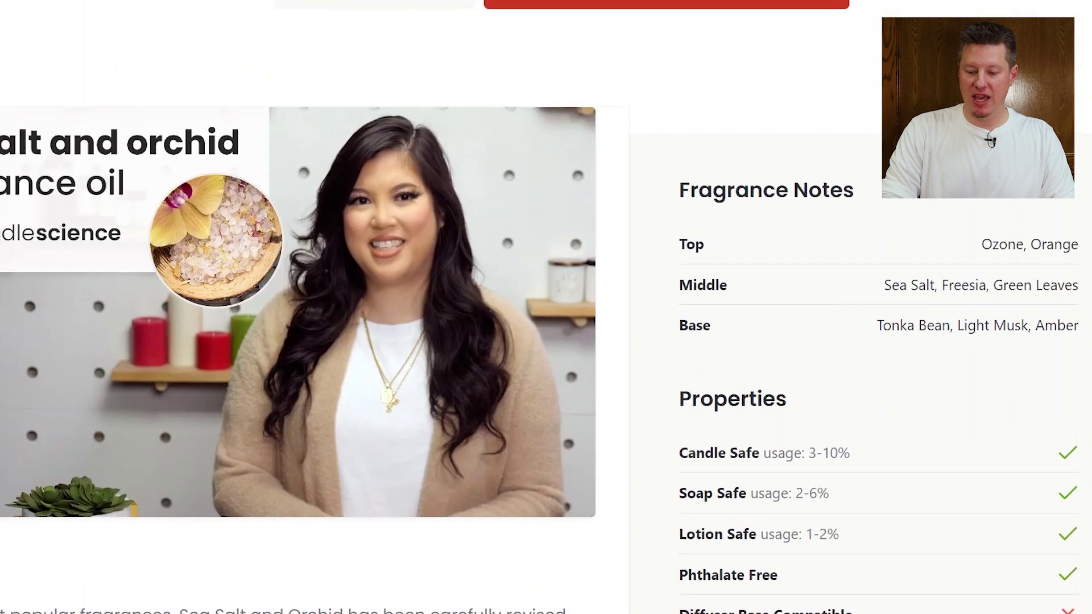
{"action": "left_click_drag", "start_coordinate": [1084, 335], "coordinate": [981, 244]}
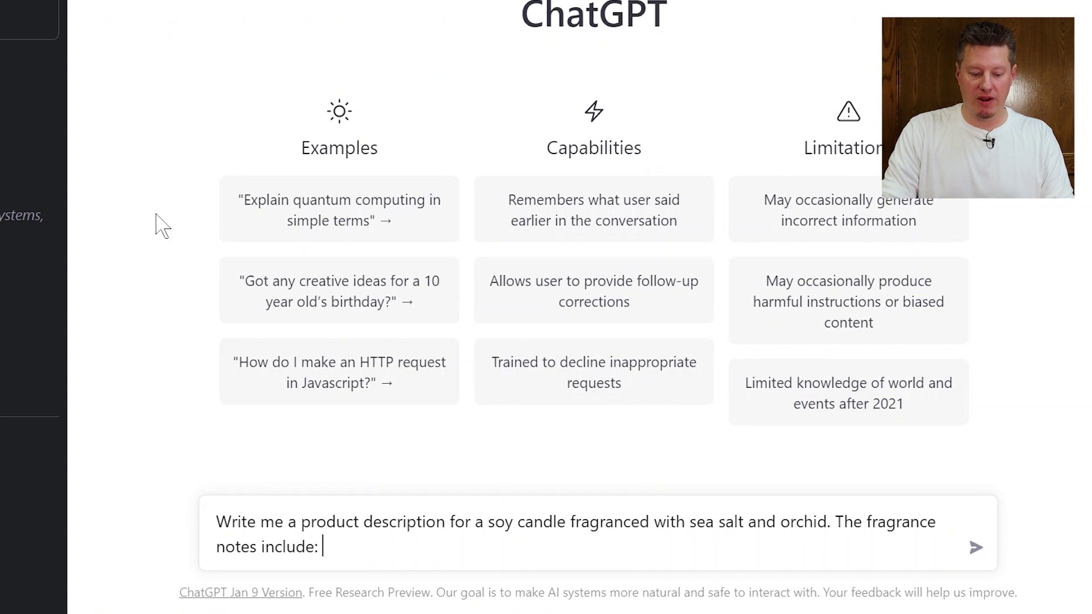
{"action": "type", "text": "Ozone, Orange Middle Sea Salt, Freesia, Green Leaves Base Tonka Bean, Light Musk, Amber"}
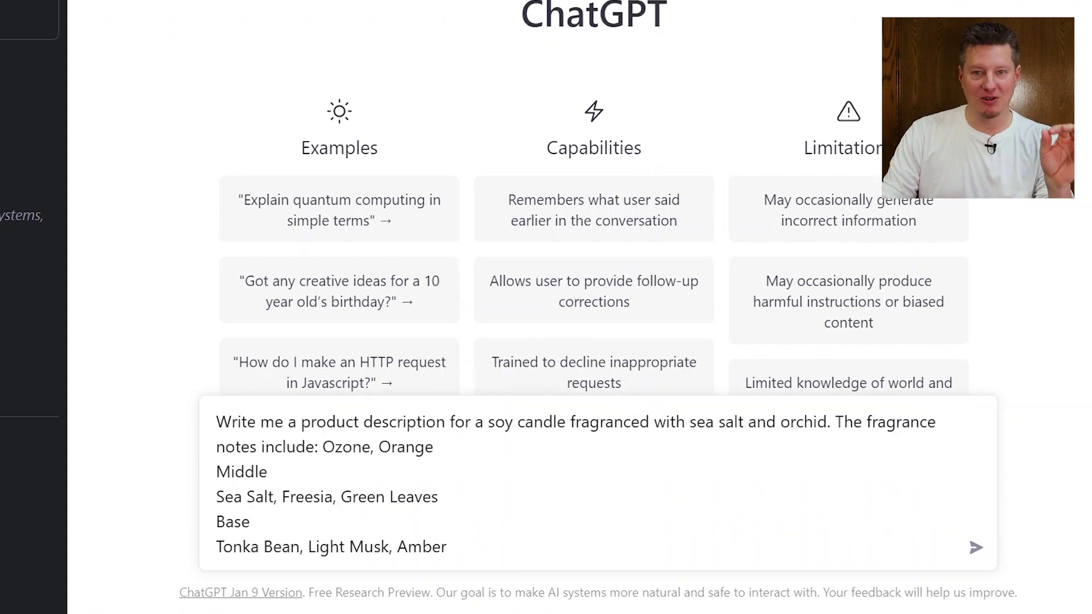
{"action": "key", "text": "Return"}
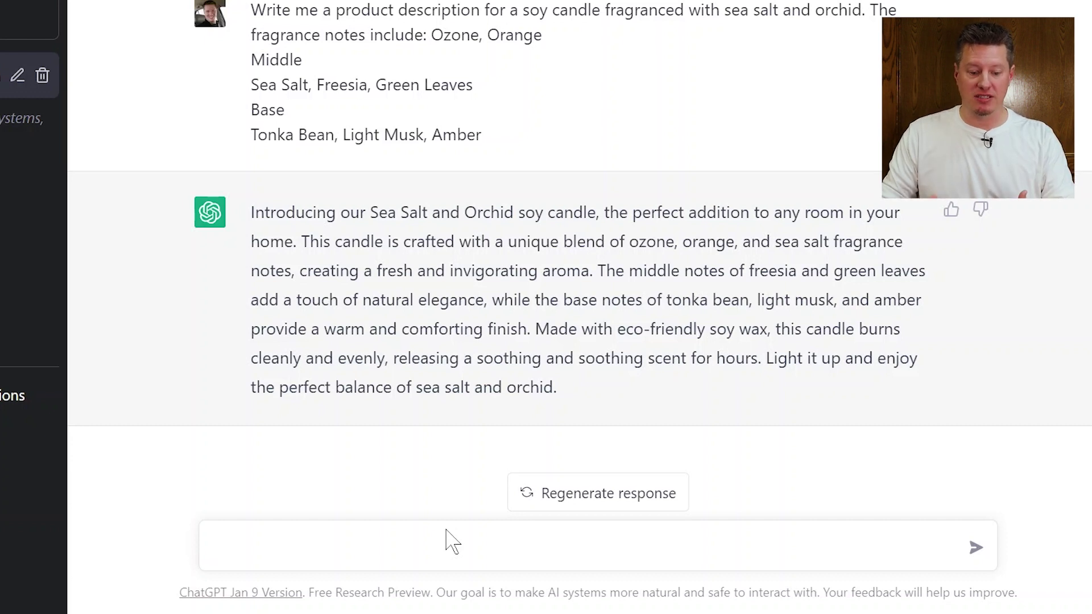
{"action": "left_click_drag", "start_coordinate": [570, 401], "coordinate": [270, 219]}
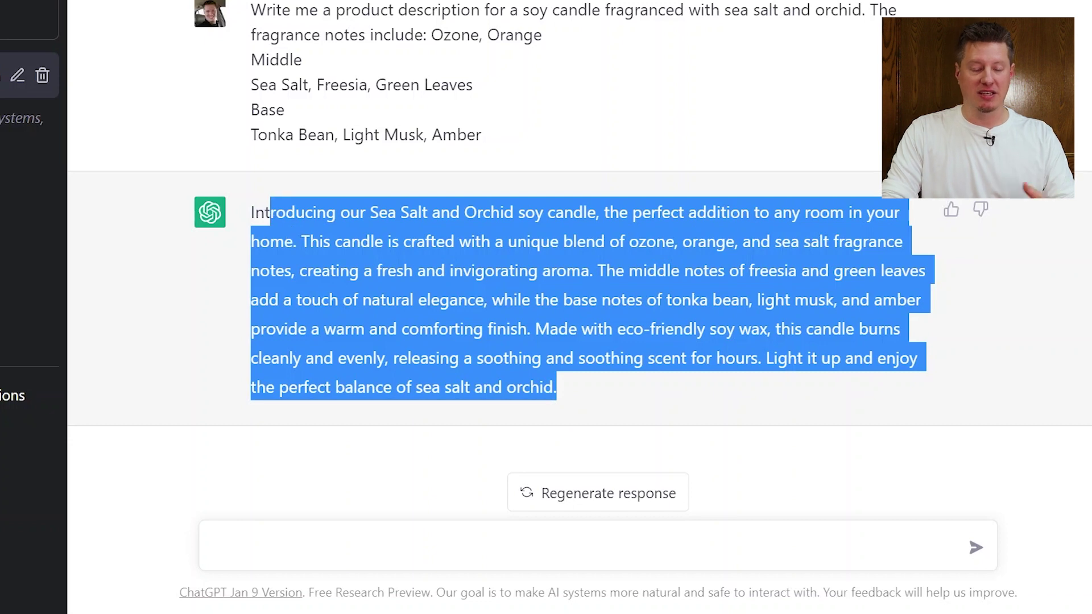
{"action": "left_click", "coordinate": [656, 407]}
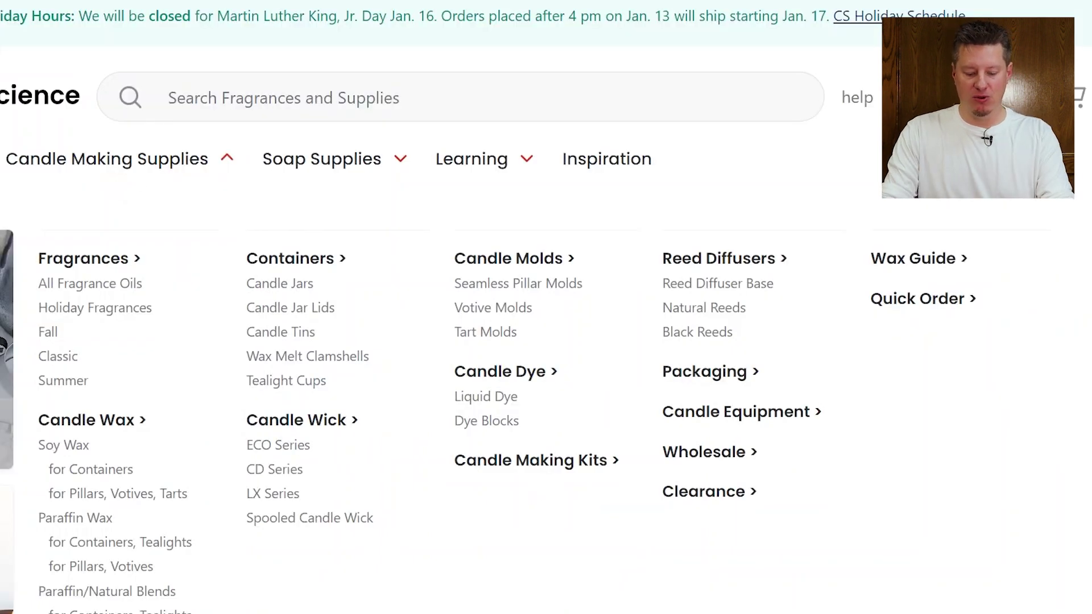
- Search the CandleScience store for "macint" and open the Macintosh Apple fragrance at its product description
{"action": "left_click", "coordinate": [171, 98]}
{"action": "type", "text": "macint"}
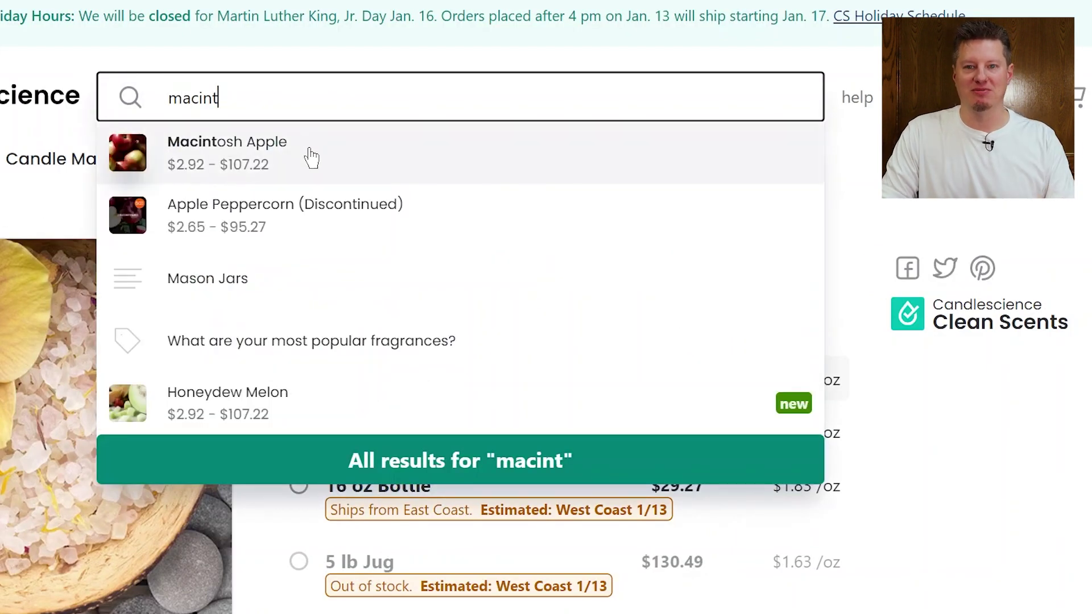
{"action": "left_click", "coordinate": [312, 158]}
{"action": "mouse_move", "coordinate": [309, 156]}
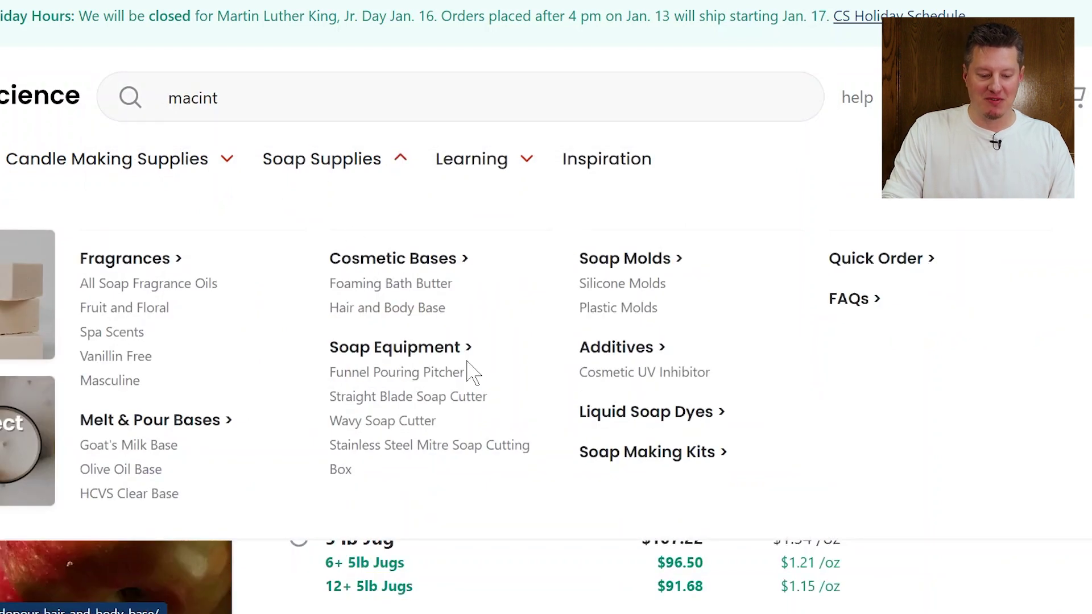
{"action": "scroll", "coordinate": [472, 373], "scroll_direction": "down", "scroll_amount": 10}
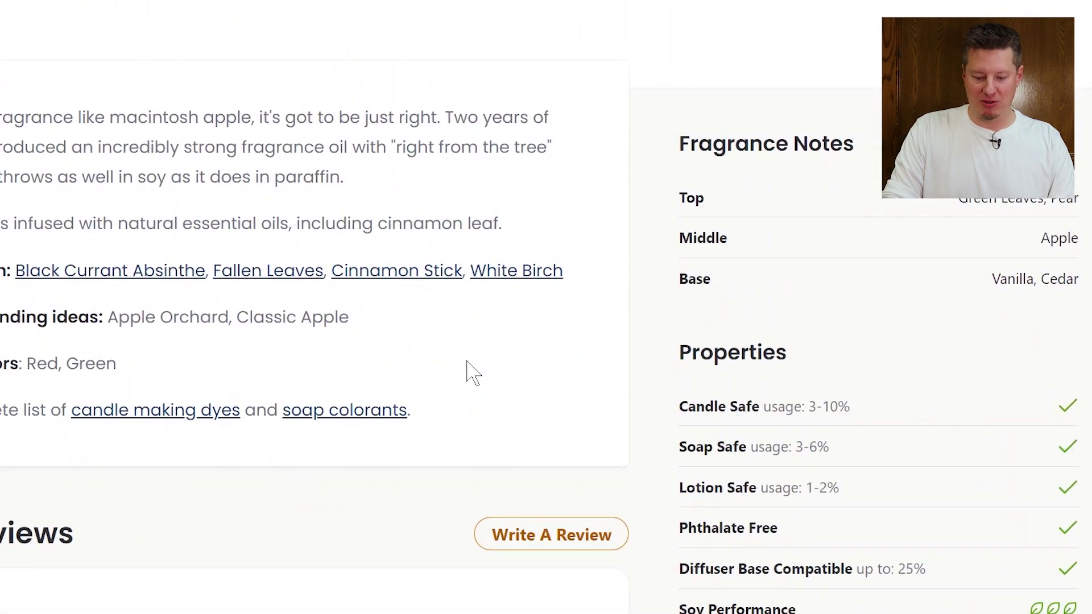
{"action": "scroll", "coordinate": [354, 260], "scroll_direction": "up", "scroll_amount": 1}
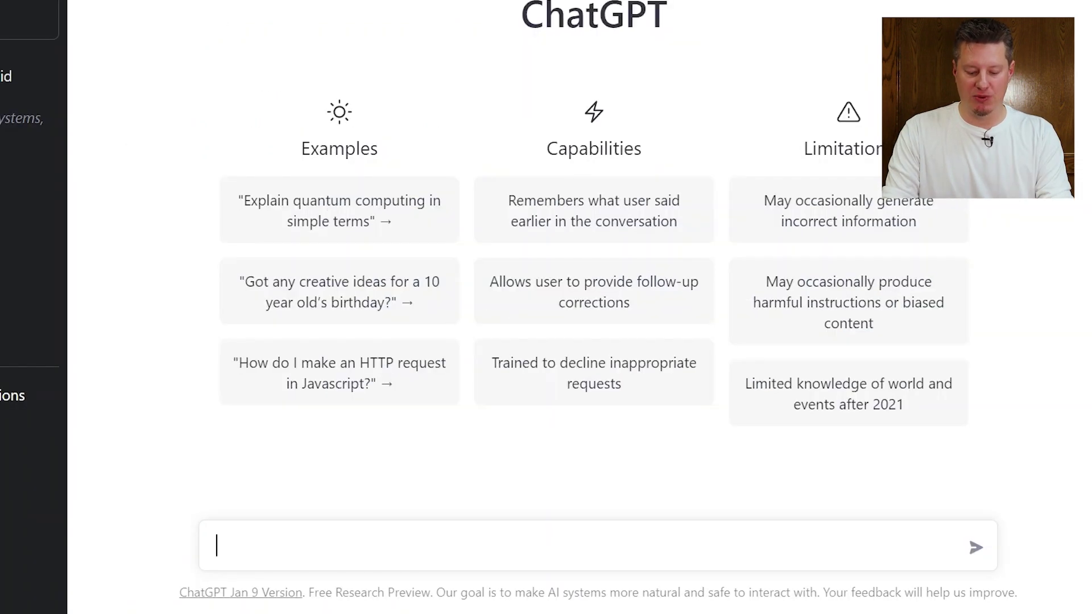
- Ask ChatGPT in a new chat to "Re-write this product description for a macintosh apple candle:", followed by the description copied from CandleScience
{"action": "type", "text": "Re-write thi"}
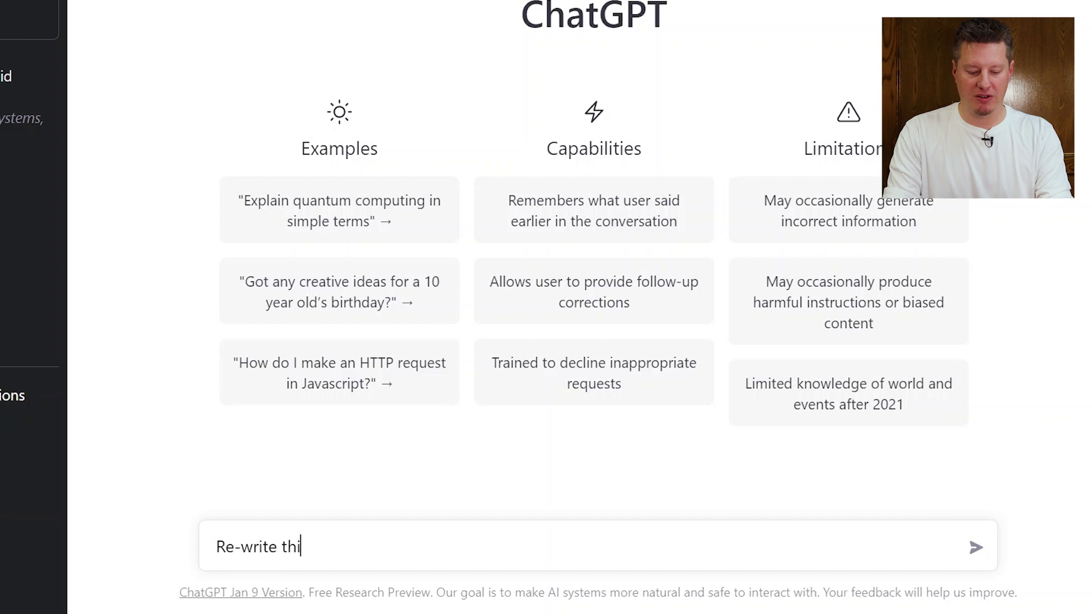
{"action": "type", "text": "s product d"}
{"action": "type", "text": "escri"}
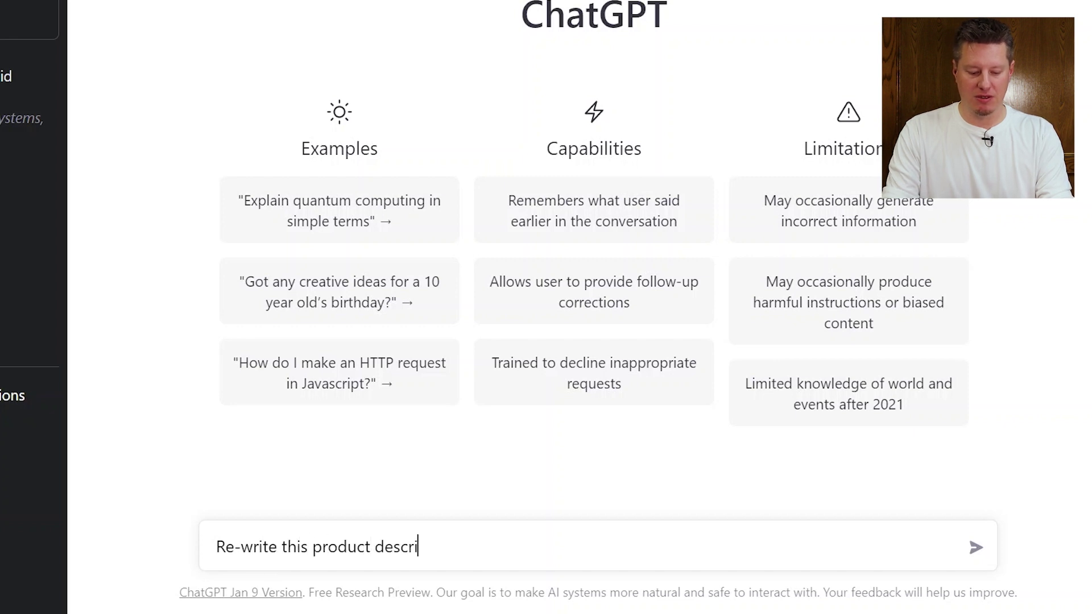
{"action": "type", "text": "ption for a macintosh apple candle:"}
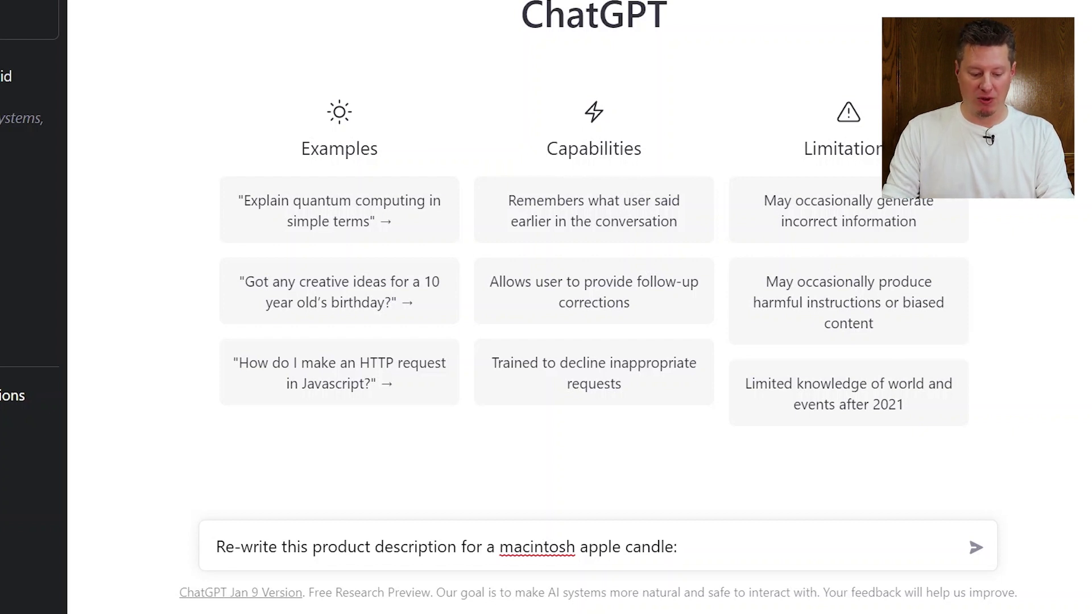
{"action": "key", "text": "shift+Return"}
{"action": "key", "text": "shift+Return"}
{"action": "type", "text": "With a classic fragrance like macintosh apple, it's got to be just right. Two years of research has produced an incredibly strong fragrance oil with \"right from the tree\" character that throws as well in soy as it does in paraffin.  This fragrance is infused with natural essential oils, including cinnamon leaf."}
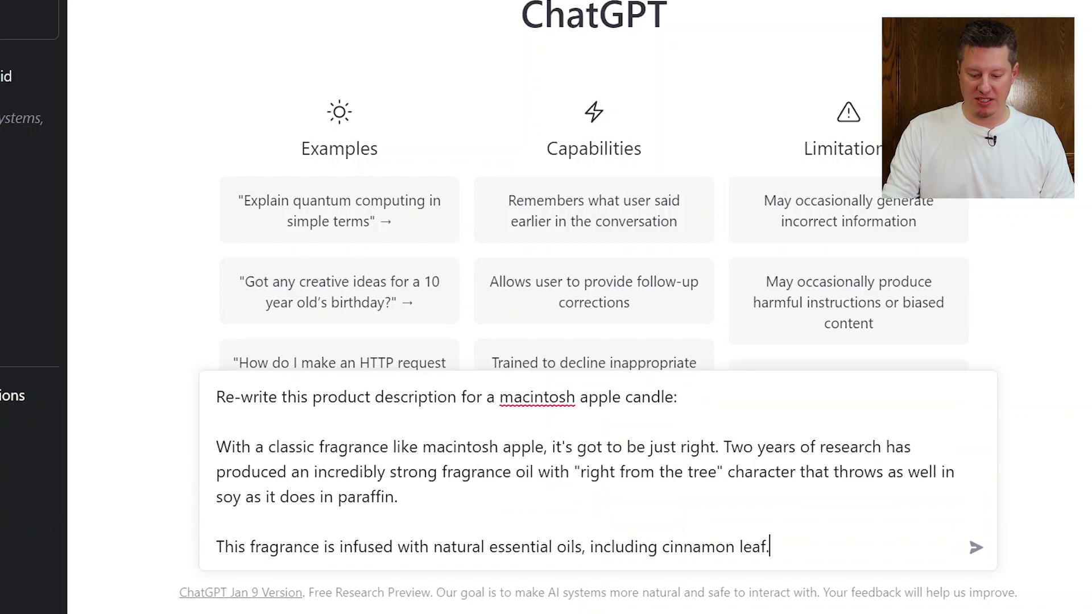
{"action": "key", "text": "Return"}
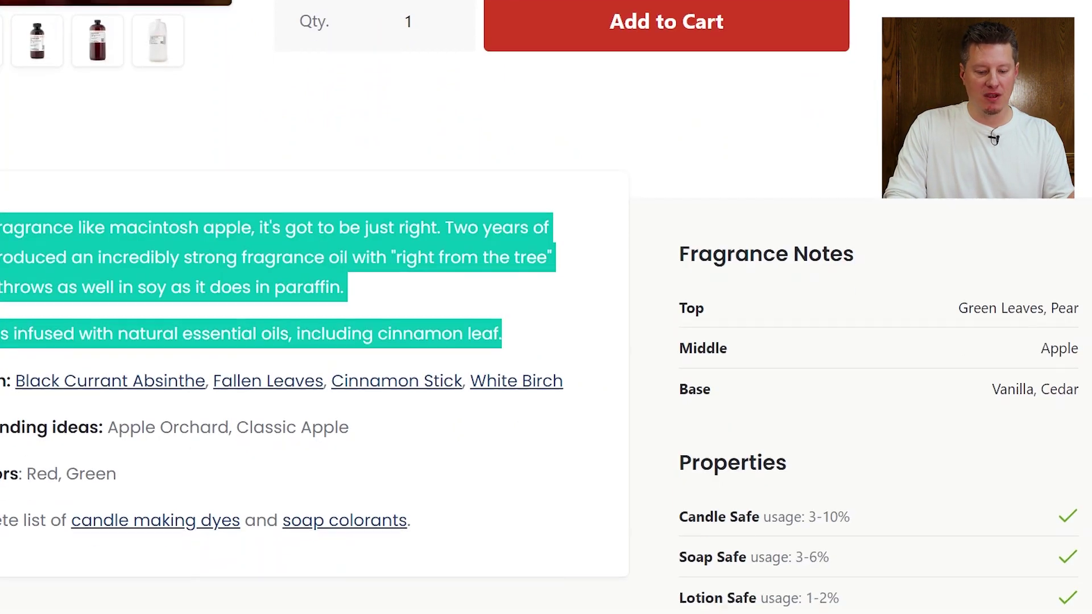
- Search the web for Midwest Fragrance Company and open the scent description of Bum Bum (type) fragrance oil in its Clean/Fresh Collection
{"action": "left_click", "coordinate": [398, 312]}
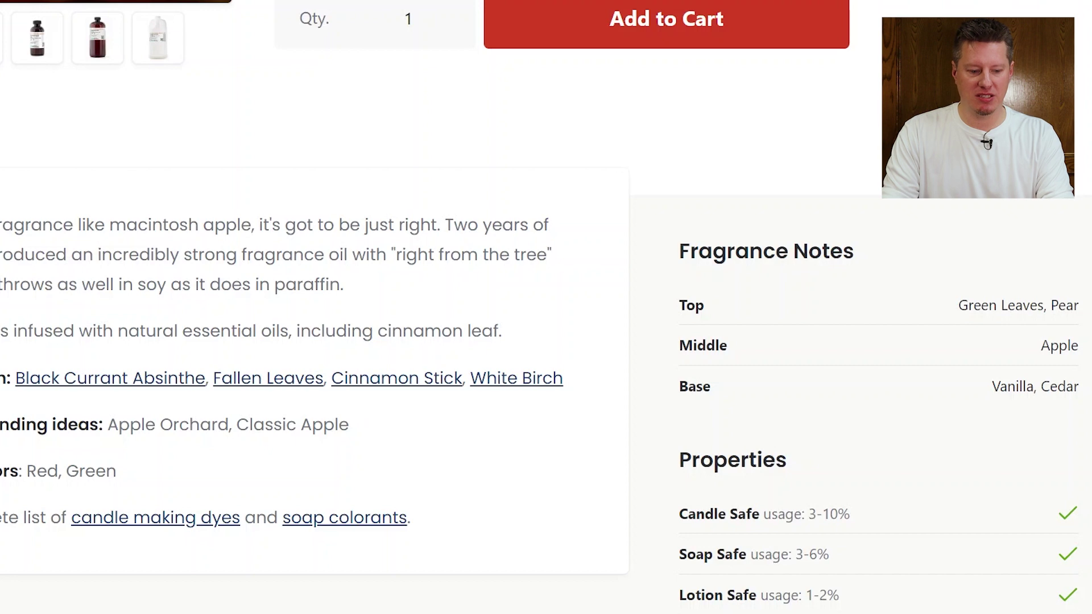
{"action": "type", "text": "midwest "}
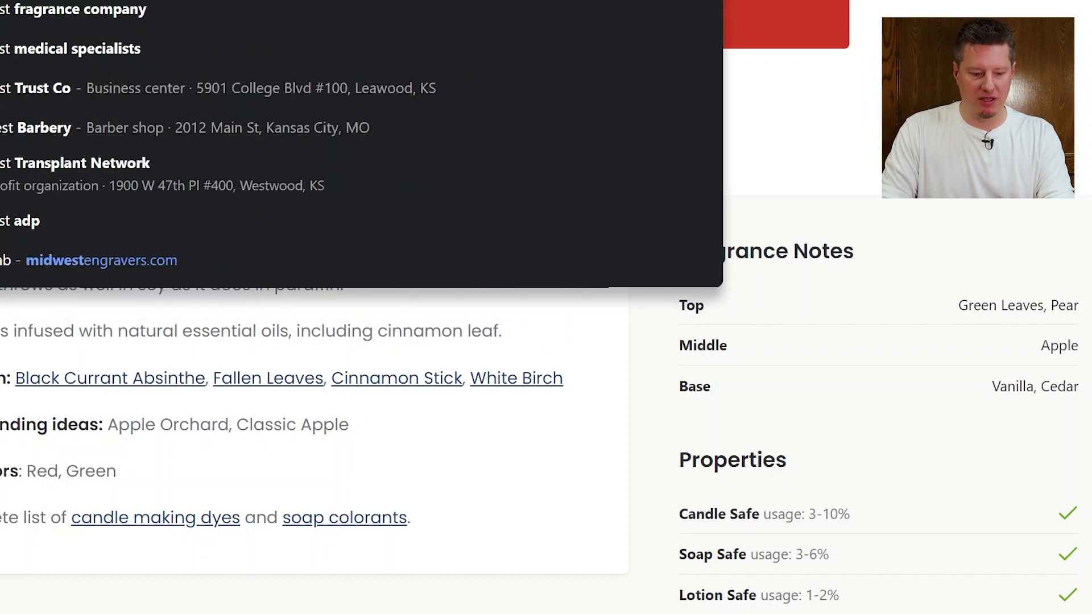
{"action": "type", "text": "f"}
{"action": "key", "text": "Return"}
{"action": "left_click", "coordinate": [137, 136]}
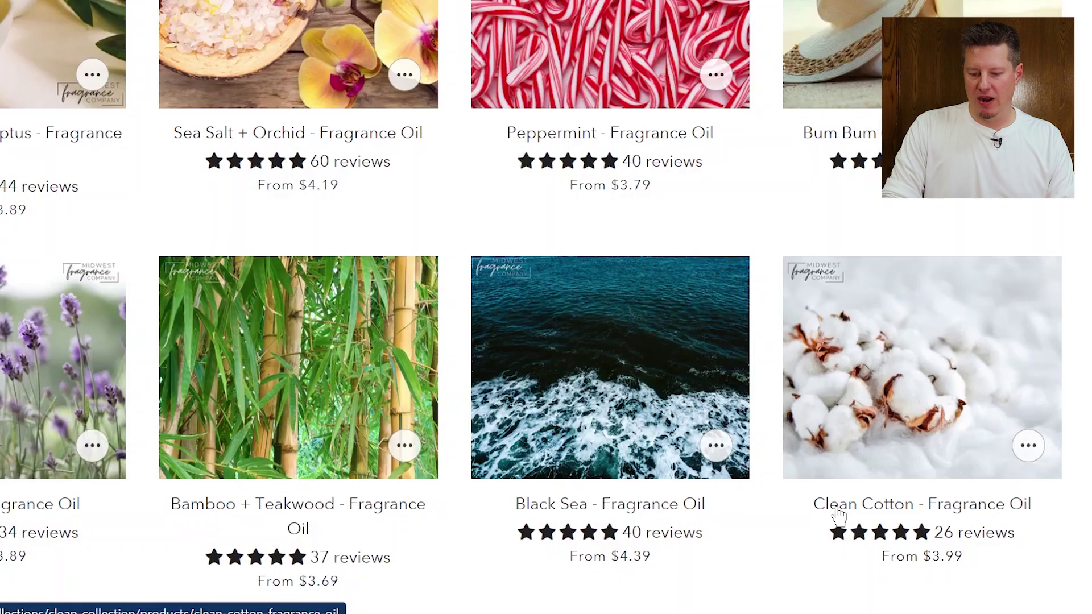
{"action": "scroll", "coordinate": [985, 359], "scroll_direction": "up", "scroll_amount": 3}
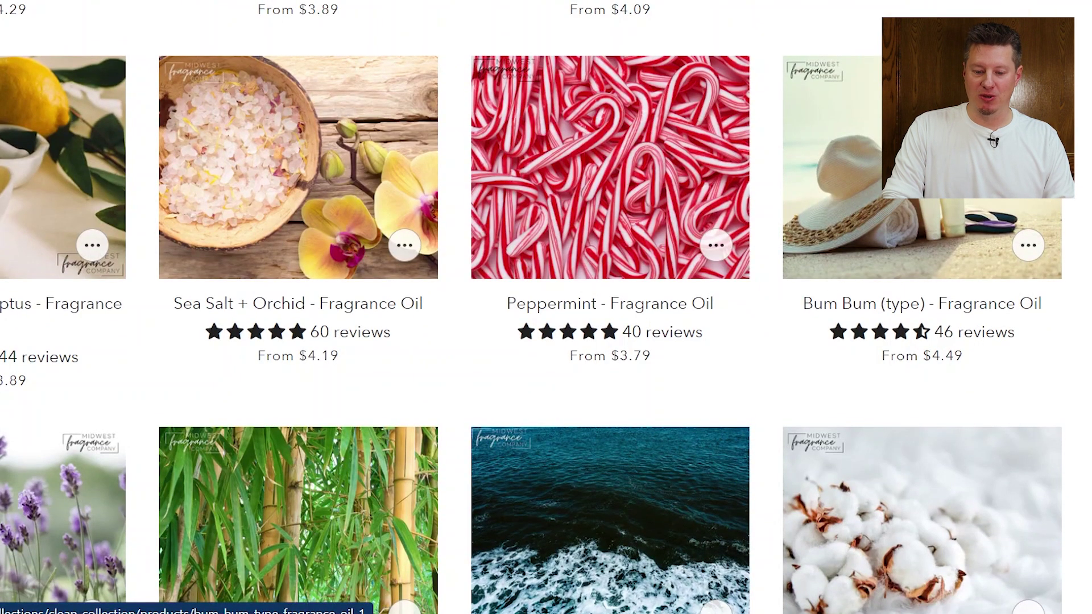
{"action": "left_click", "coordinate": [947, 164]}
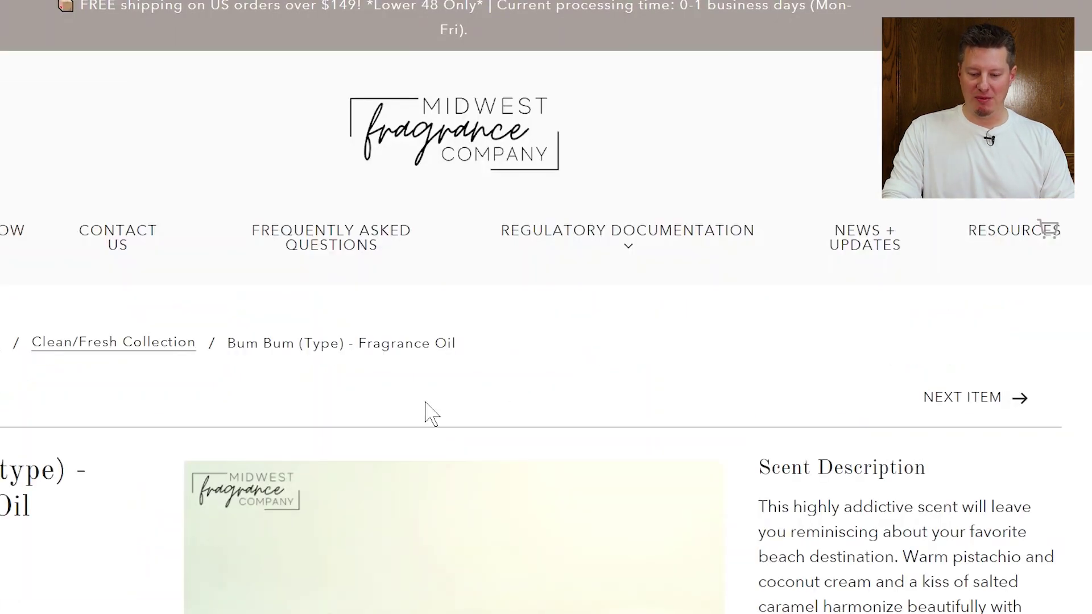
{"action": "scroll", "coordinate": [427, 413], "scroll_direction": "down", "scroll_amount": 3}
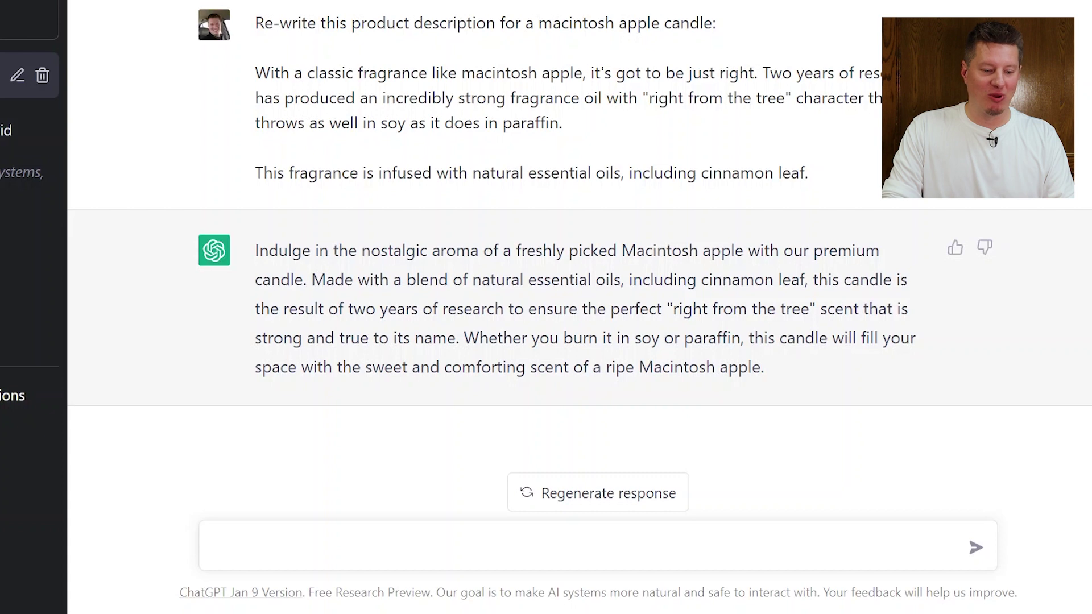
- Write in a new ChatGPT chat "Write a product description for a bum bum candle with the following fragrance notes:"
{"action": "left_click", "coordinate": [28, 20]}
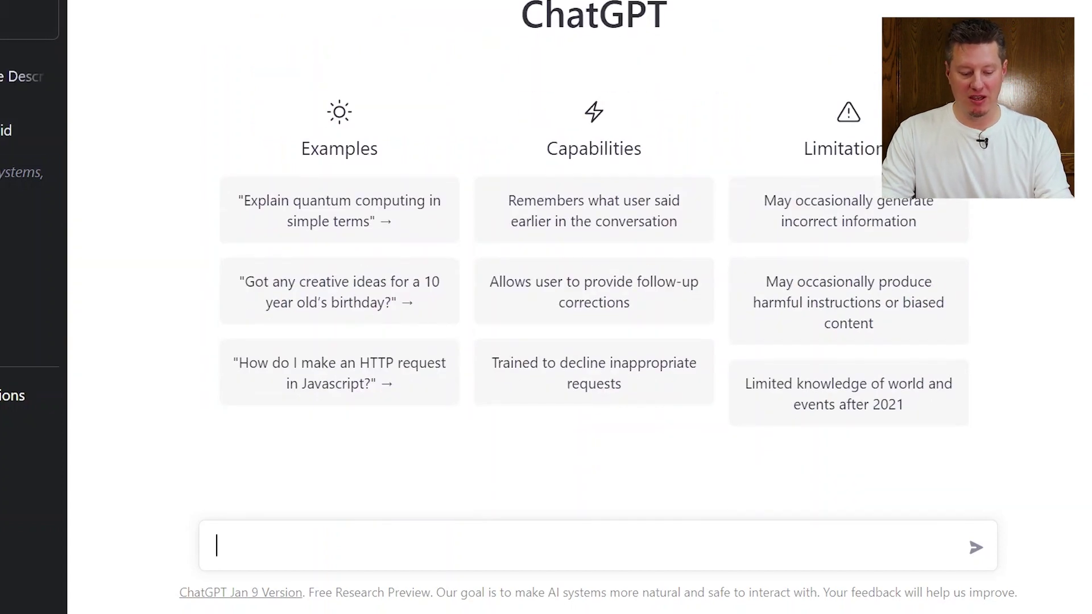
{"action": "type", "text": "Write a prdo"}
{"action": "key", "text": "BackSpace"}
{"action": "key", "text": "BackSpace"}
{"action": "type", "text": "oduct description for a bum"}
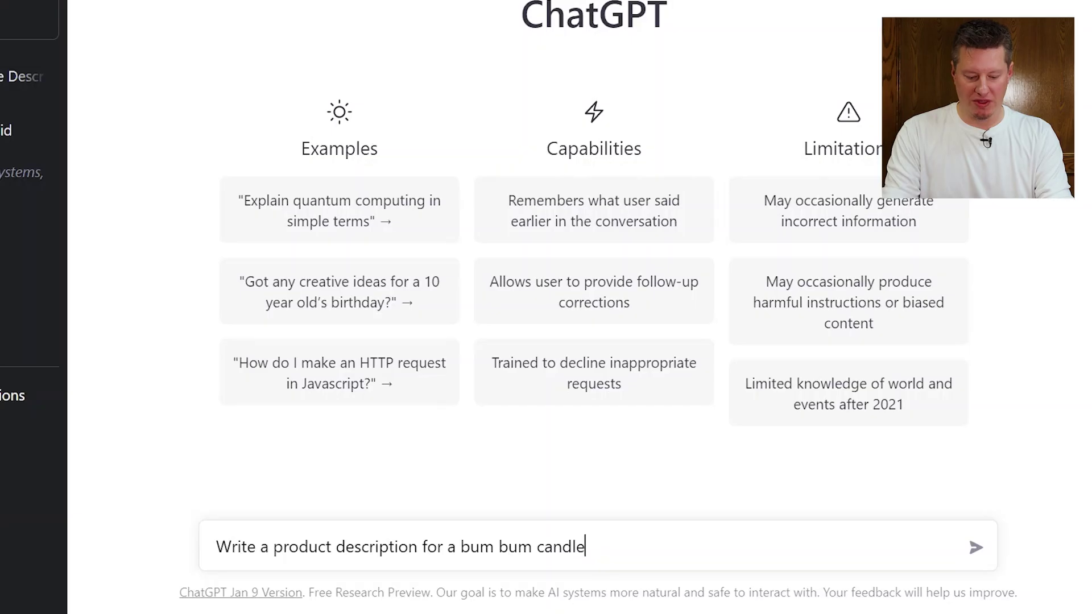
{"action": "type", "text": "with the following fragrance not"}
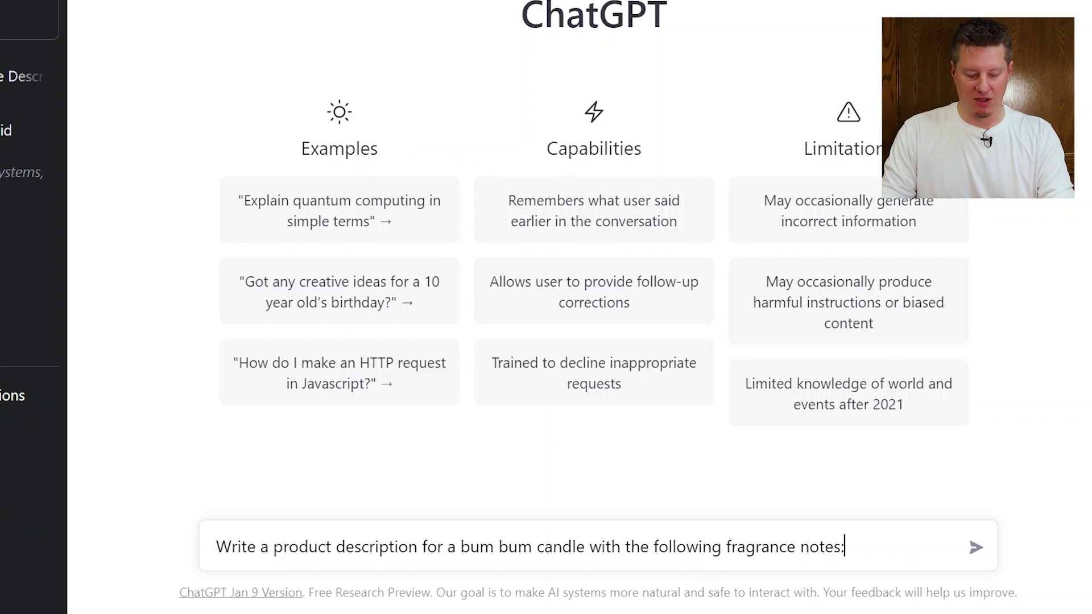
{"action": "type", "text": "es:"}
- Add the Bum Bum scent description with its top, middle and base notes on a new line and submit the prompt
{"action": "key", "text": "shift+Return"}
{"action": "key", "text": "ctrl+v"}
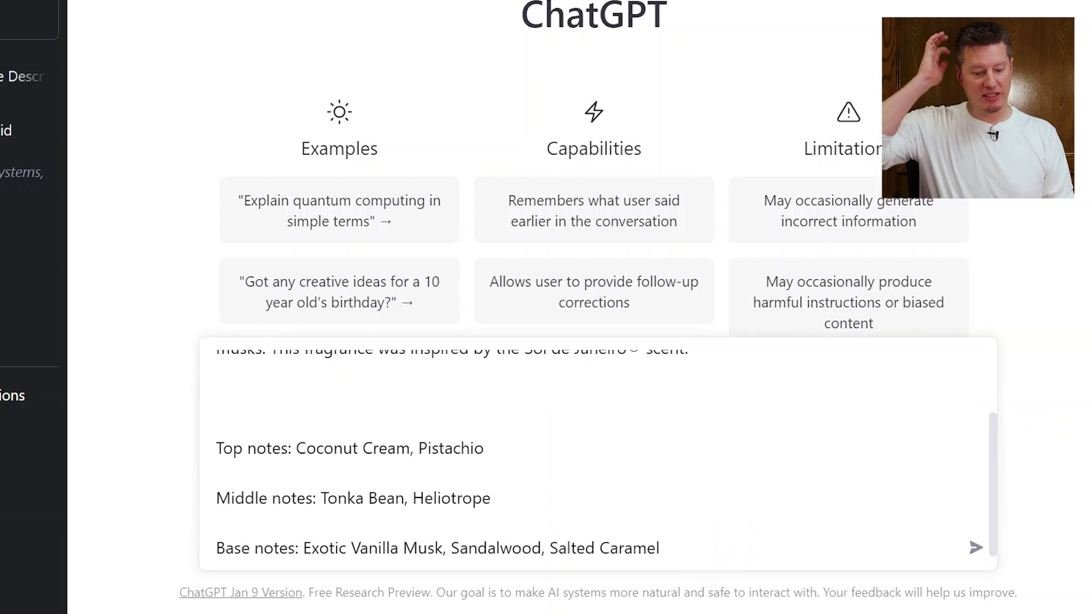
{"action": "key", "text": "Return"}
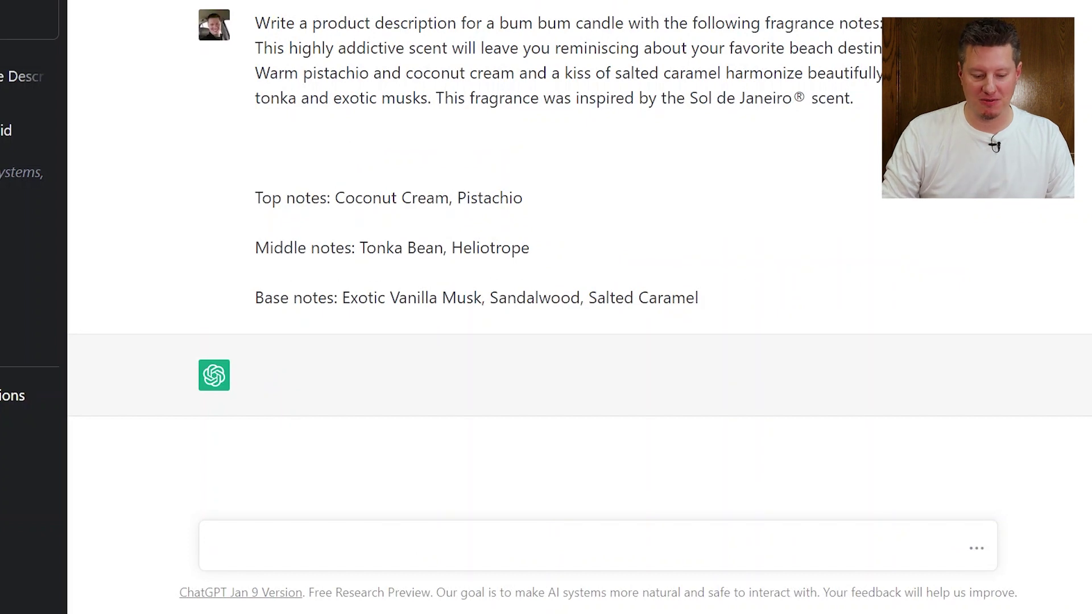
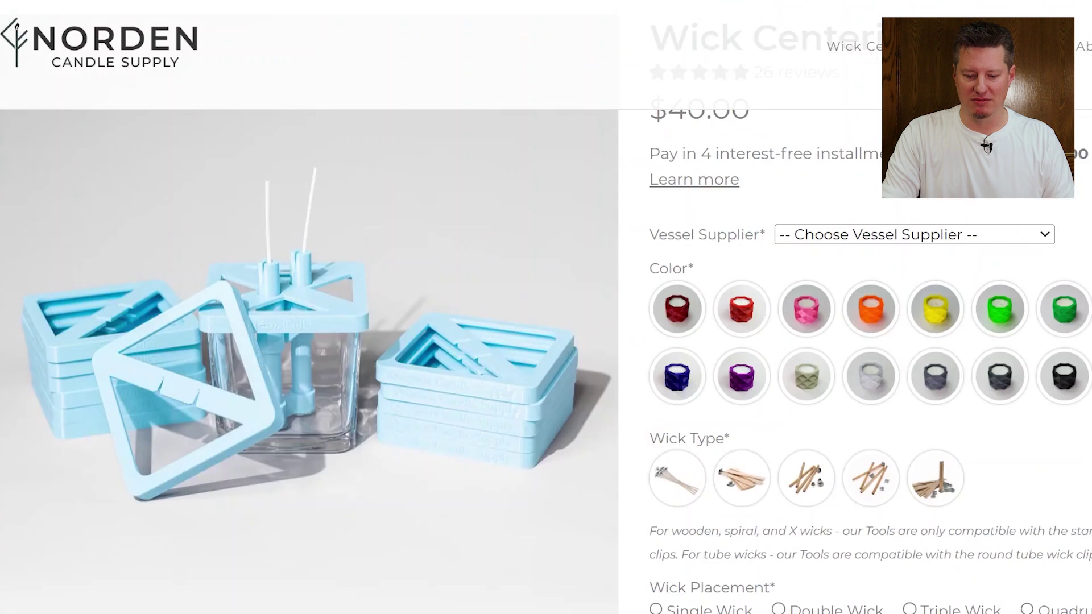
- Copy the main description paragraph of the Wick Centering Tool from Norden Candle Supply's product page
{"action": "scroll", "coordinate": [853, 341], "scroll_direction": "down", "scroll_amount": 1}
{"action": "scroll", "coordinate": [546, 341], "scroll_direction": "down", "scroll_amount": 8}
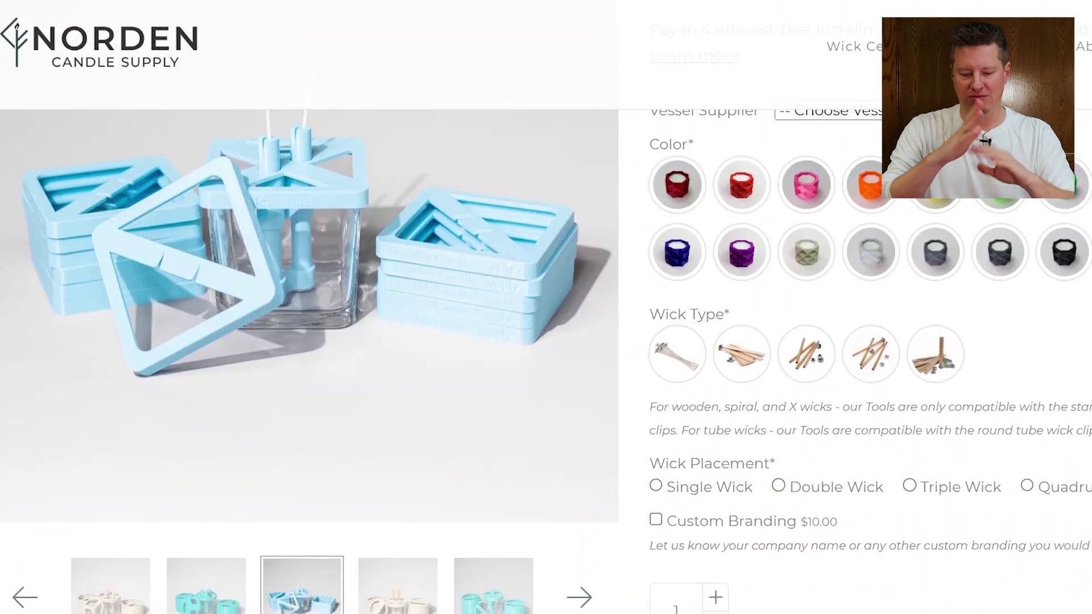
{"action": "scroll", "coordinate": [922, 483], "scroll_direction": "down", "scroll_amount": 5}
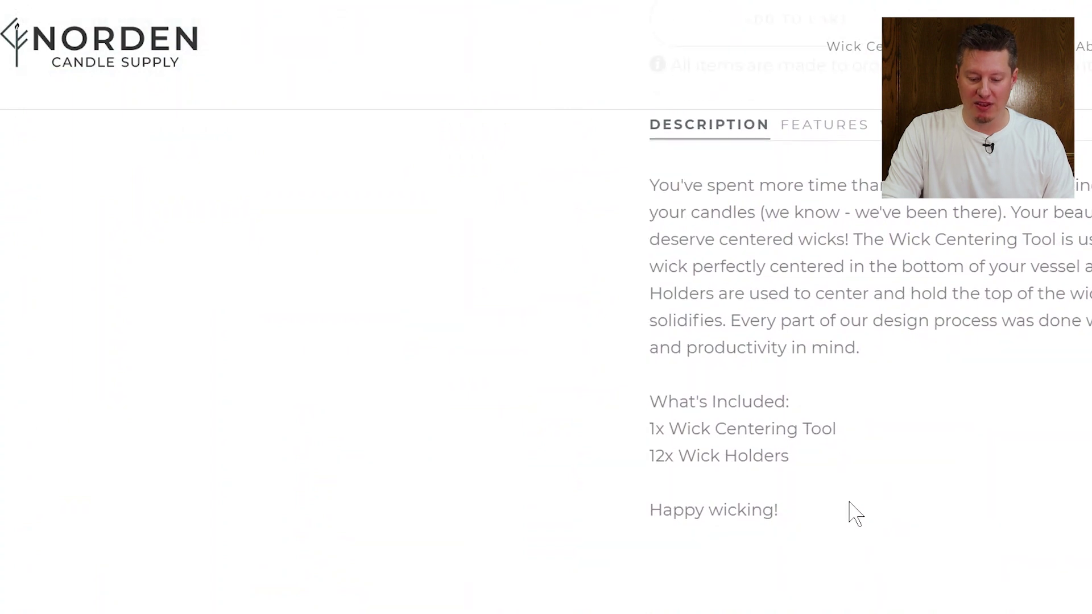
{"action": "scroll", "coordinate": [882, 383], "scroll_direction": "up", "scroll_amount": 1}
{"action": "left_click_drag", "start_coordinate": [865, 434], "coordinate": [652, 265]}
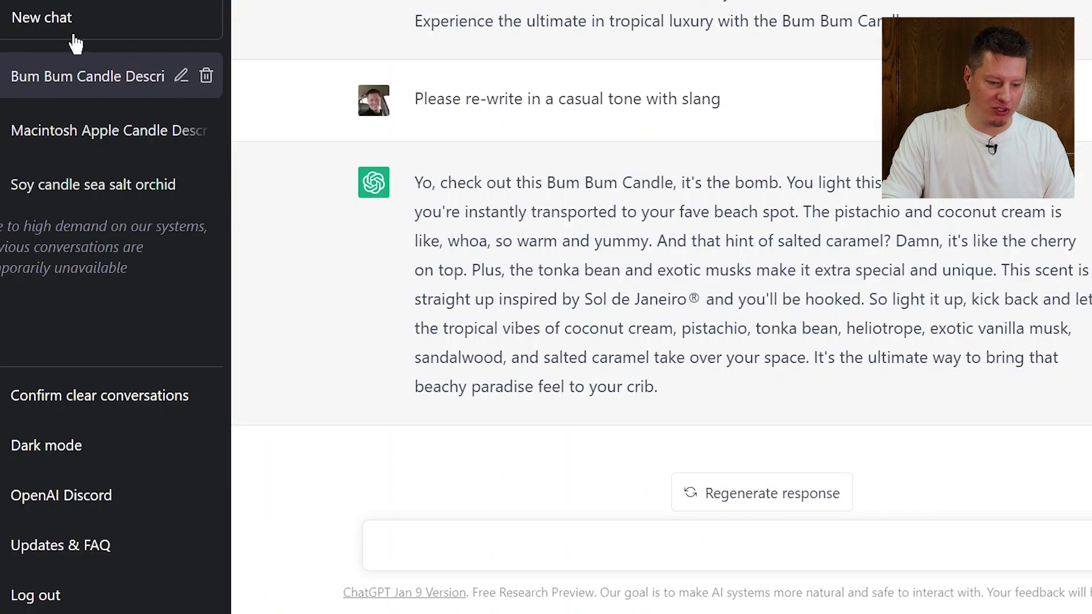
- Write in a new ChatGPT chat "Highlight the main features of this product:", followed by the copied Wick Centering Tool description
{"action": "left_click", "coordinate": [73, 31]}
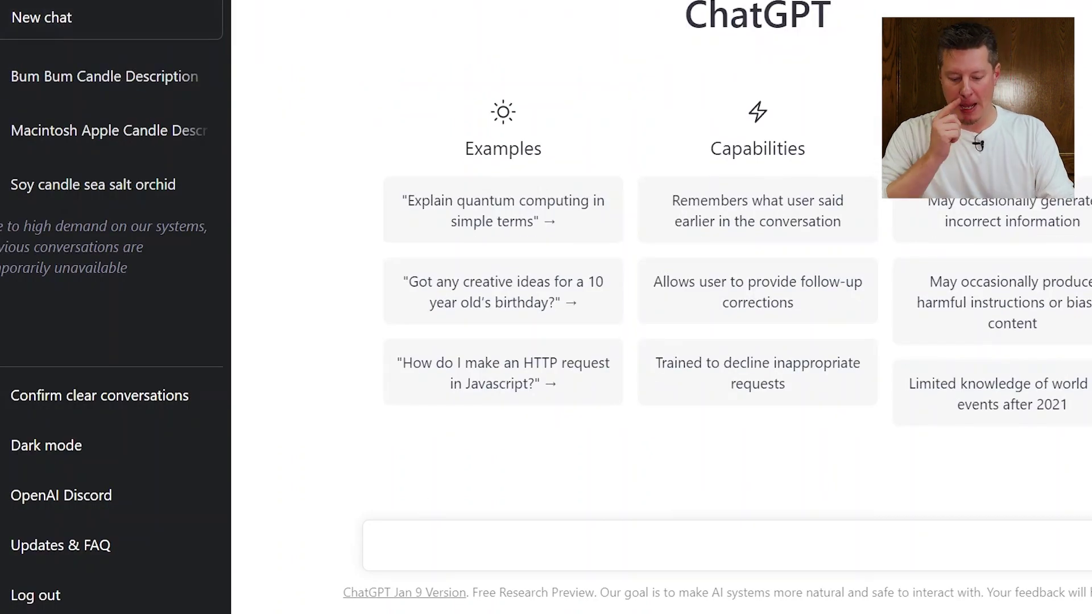
{"action": "type", "text": "Highlight t"}
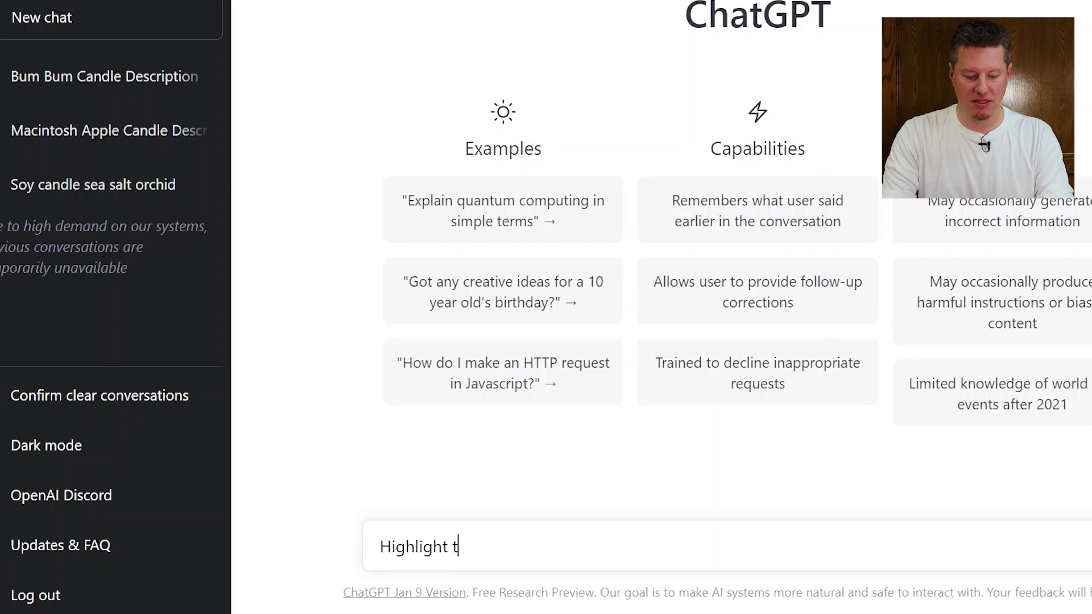
{"action": "type", "text": "he main features of this product:"}
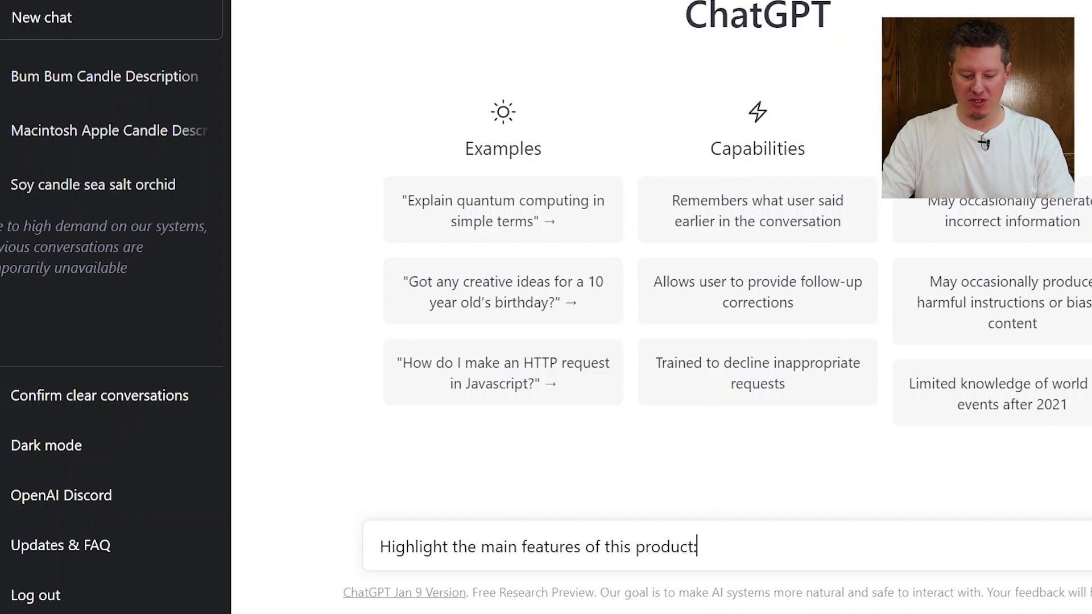
{"action": "key", "text": "shift+Return"}
{"action": "type", "text": "You've spent more time than anyone will know testing and perfecting your candles (we know - we've been there). Your beautiful candles deserve centered wicks! The Wick Centering Tool is used to place the wick perfectly centered in the bottom of your vessel and the Wick Holders are used to center and hold the top of the wick while the wax solidifies. Every part of our design process was done with ease of use and productivity in mind."}
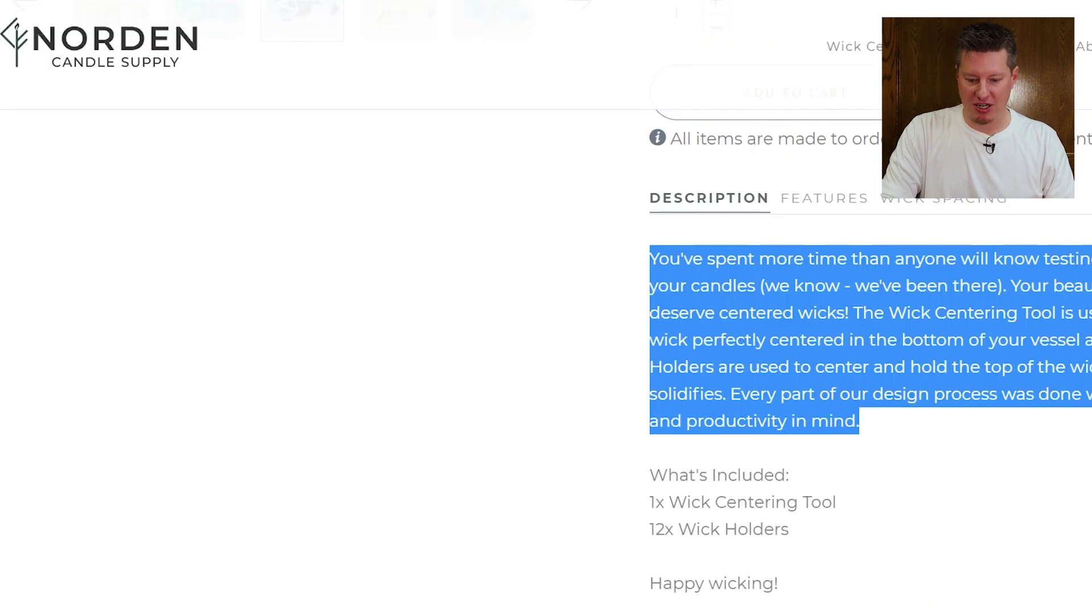
- Append the features list copied from the Wick Centering Tool's product page to the ChatGPT prompt and submit it
{"action": "right_click", "coordinate": [763, 269]}
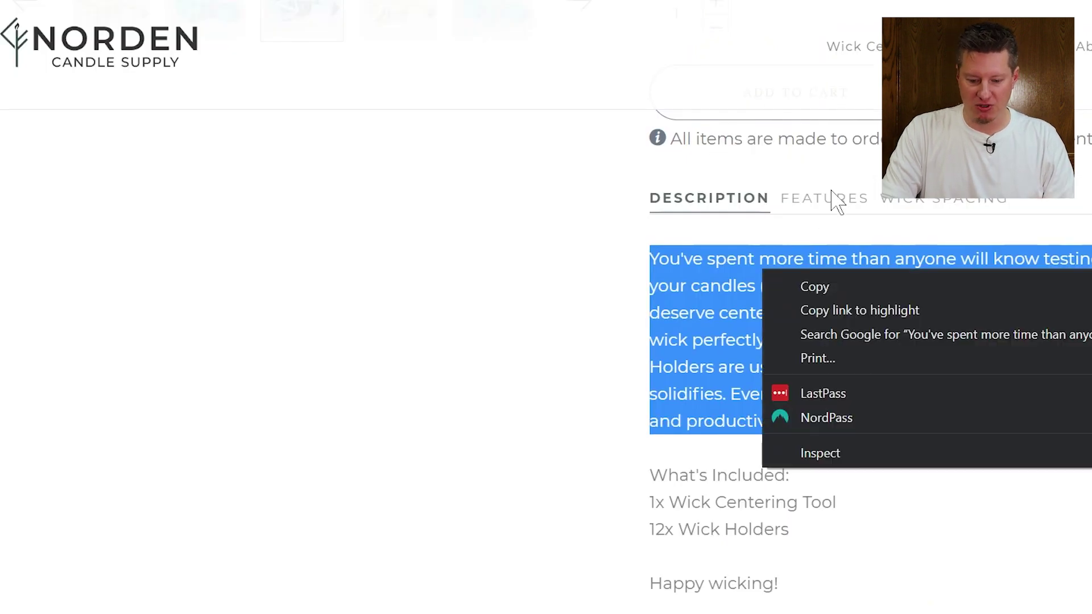
{"action": "left_click", "coordinate": [837, 200]}
{"action": "scroll", "coordinate": [1024, 407], "scroll_direction": "down", "scroll_amount": 1}
{"action": "left_click_drag", "start_coordinate": [1090, 475], "coordinate": [642, 208]}
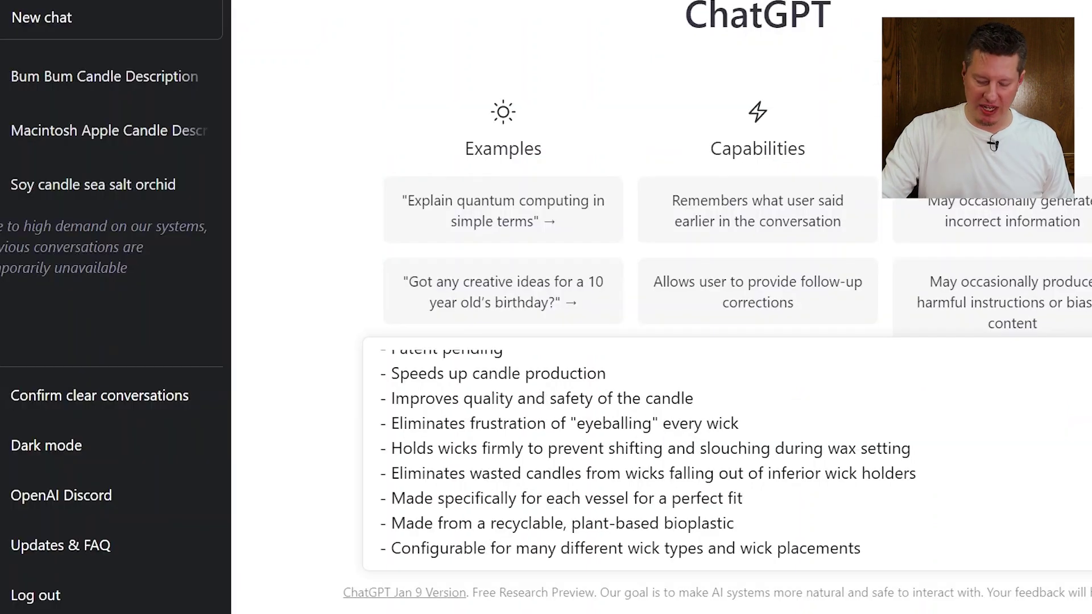
{"action": "key", "text": "Return"}
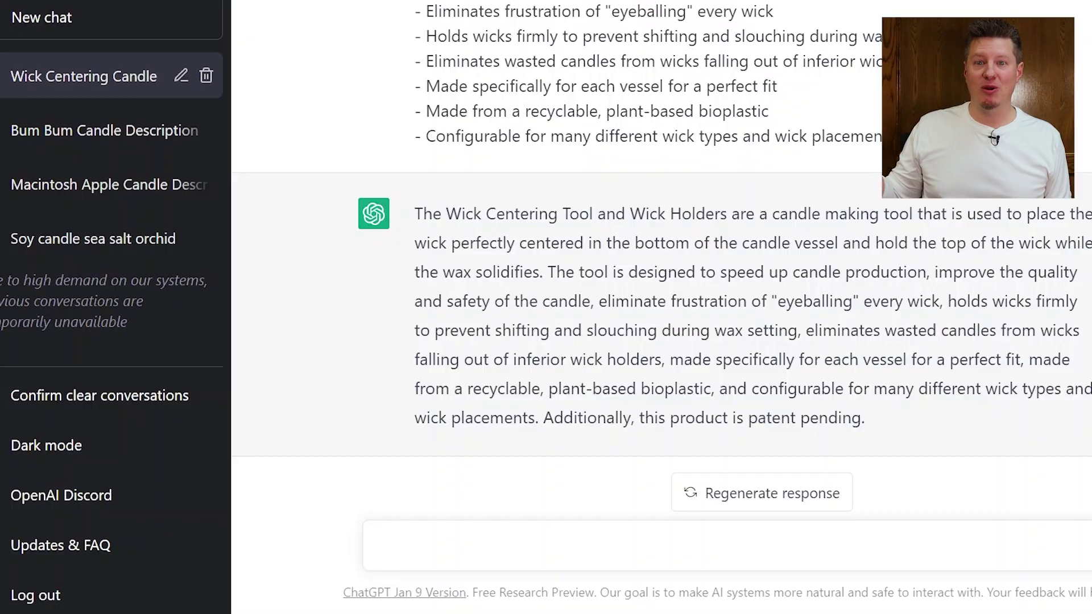
{"action": "left_click", "coordinate": [381, 546]}
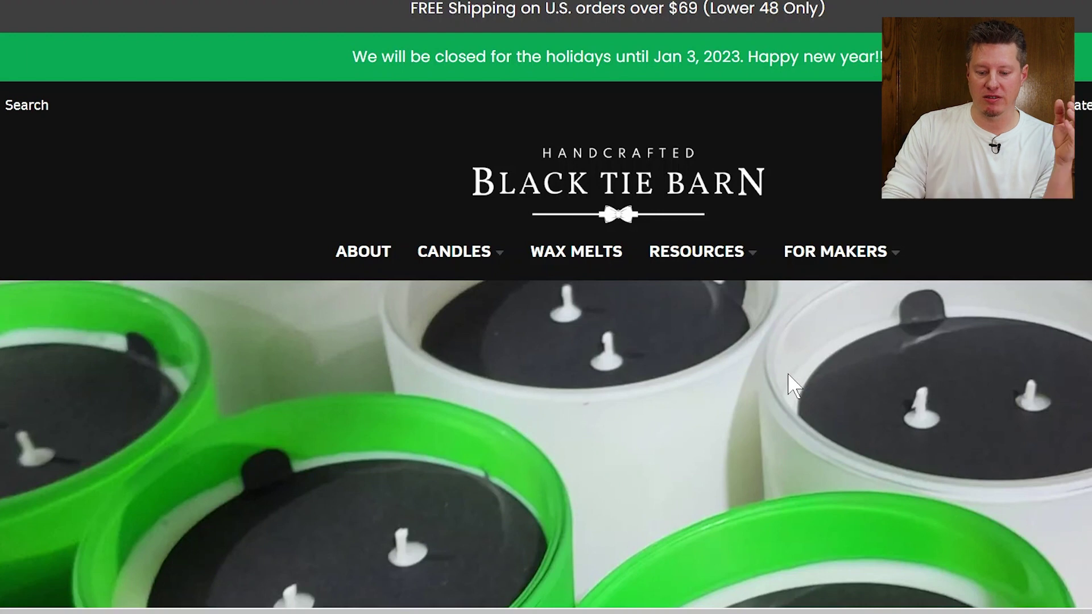
- Open the makers' Wicks collection on the Black Tie Barn site and go to the Premier 700 Series Cotton Wicks description
{"action": "mouse_move", "coordinate": [846, 273]}
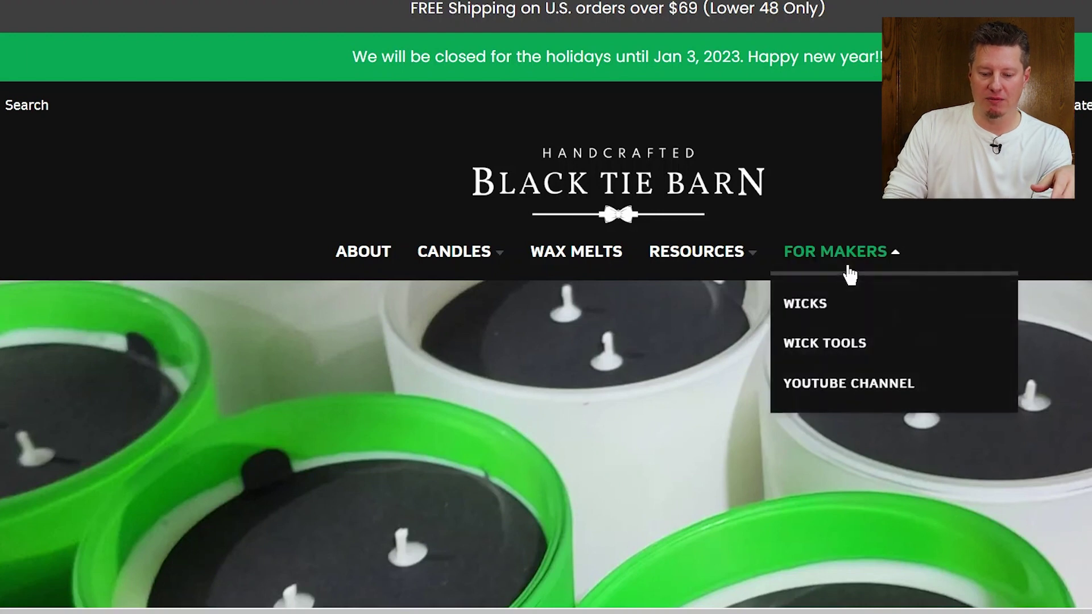
{"action": "left_click", "coordinate": [814, 307]}
{"action": "scroll", "coordinate": [814, 313], "scroll_direction": "down", "scroll_amount": 7}
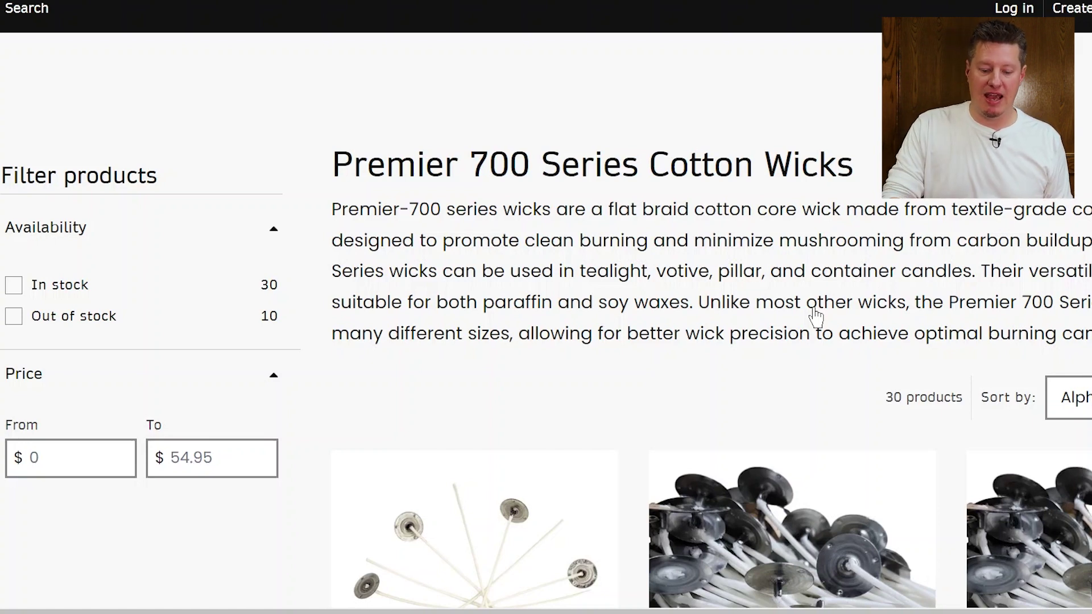
{"action": "scroll", "coordinate": [815, 316], "scroll_direction": "down", "scroll_amount": 10}
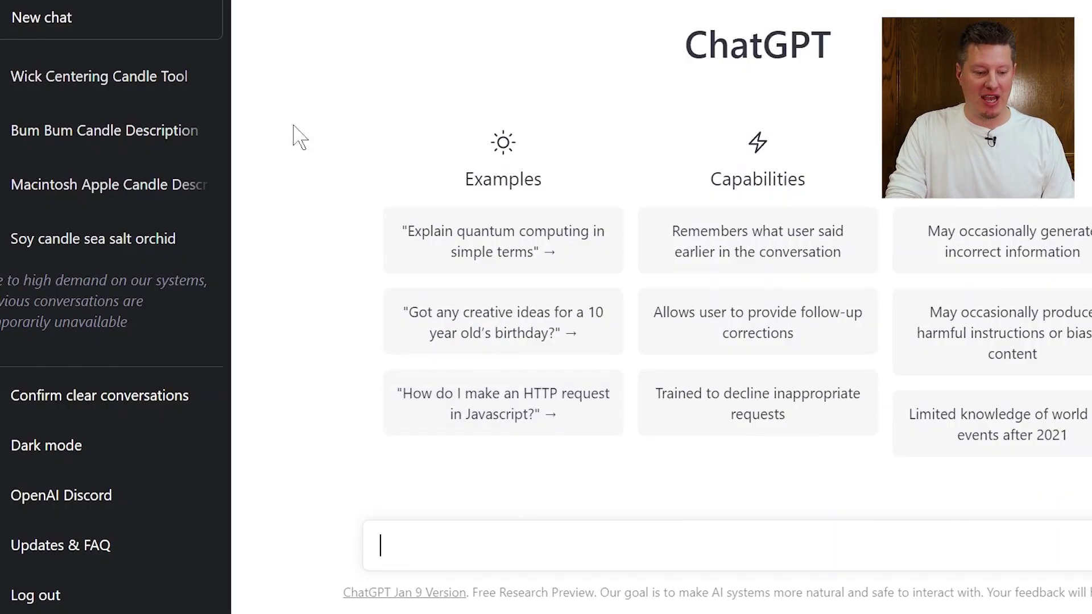
- Ask ChatGPT in a new chat "Write me facebook ad for Premier 700 wicks as described below", followed by the Premier 700 Series description
{"action": "type", "text": "Wite me "}
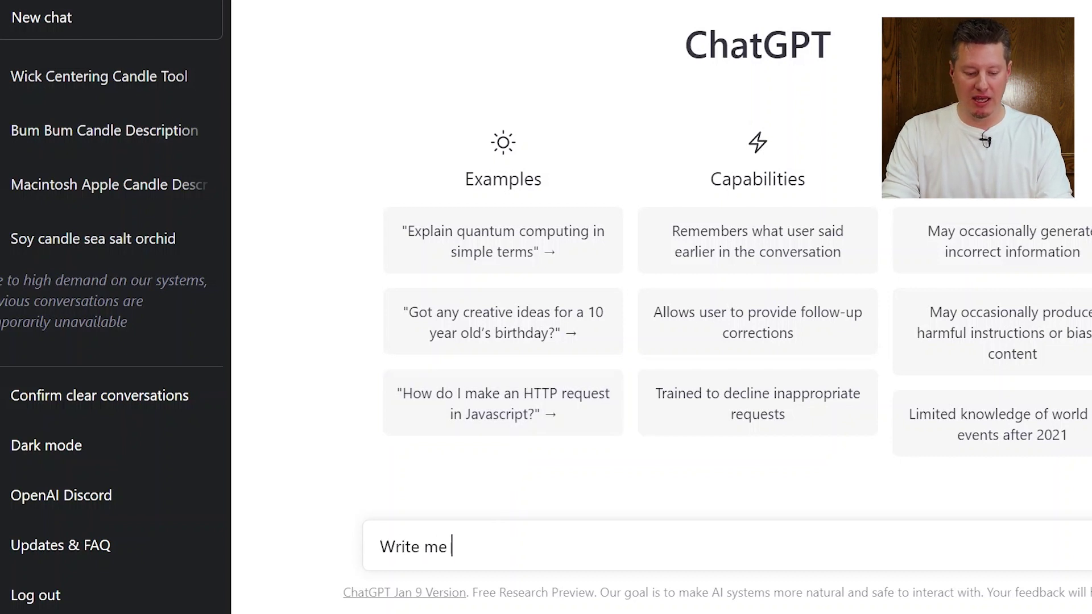
{"action": "type", "text": "a acebook ad"}
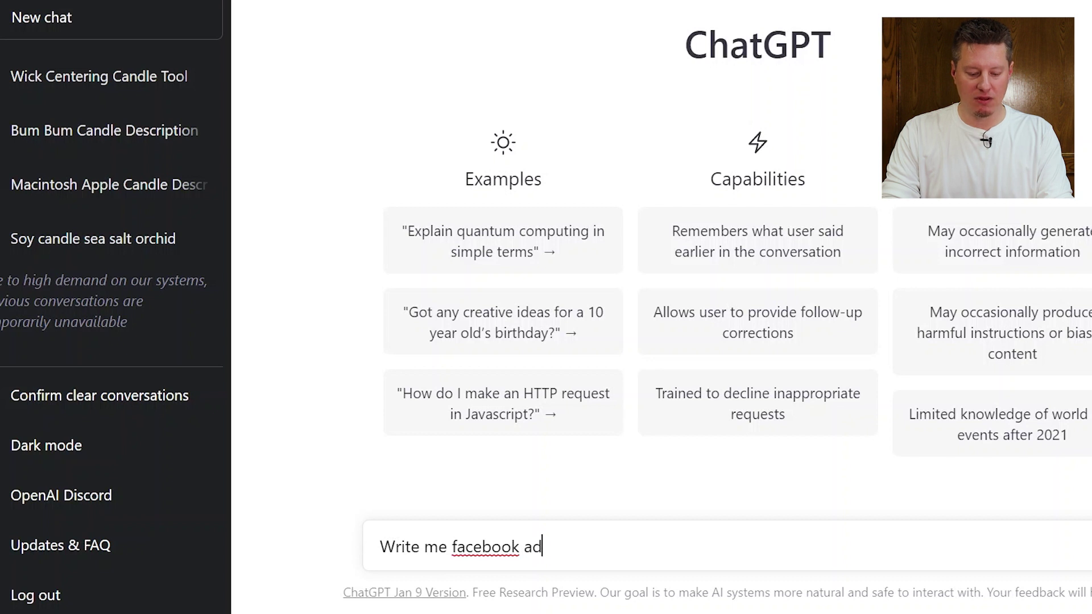
{"action": "type", "text": " for Premier 700 wicks"}
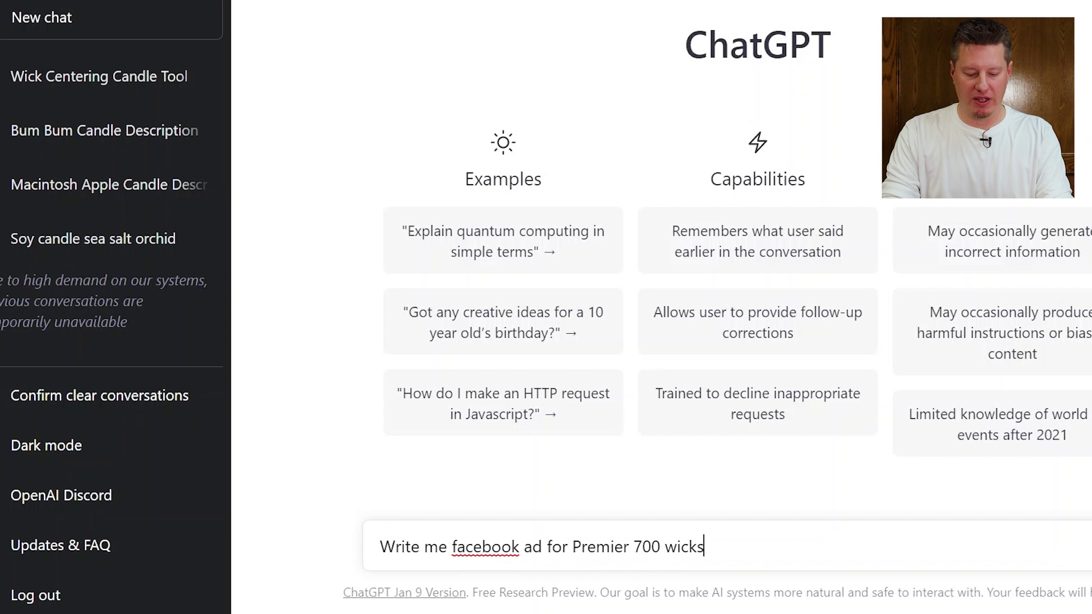
{"action": "type", "text": " as described below;"}
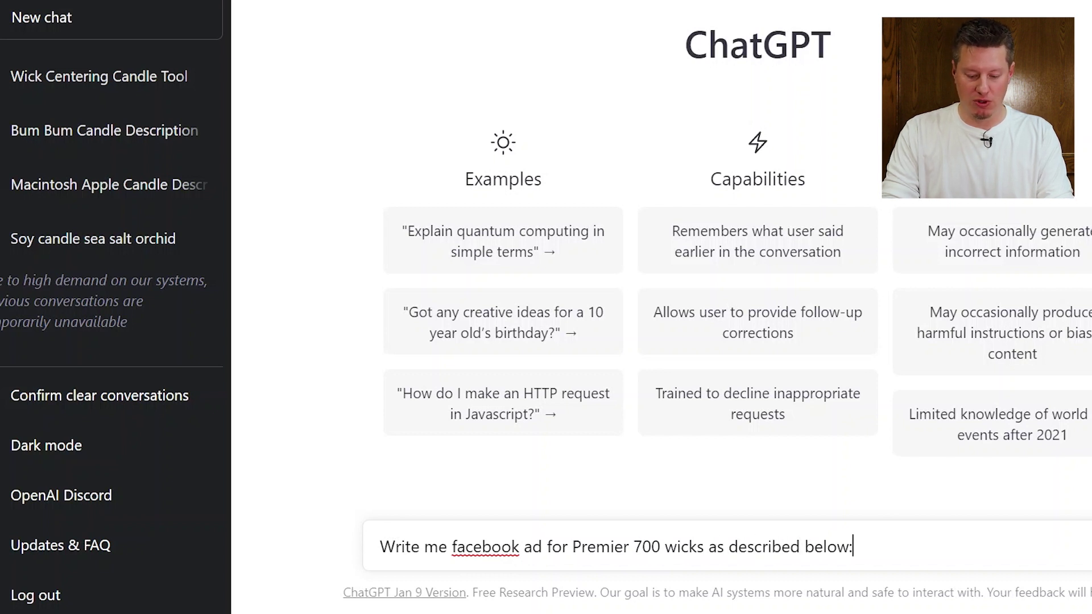
{"action": "type", "text": "Premier-700 series wicks are a flat braid cotton core wick made from textile-grade cotton. They are designed to promote clean burning and minimize mushrooming from carbon buildup. Premier 700 Series wicks can be used in tealight, votive, pillar, and container candles. Their versatility makes them suitable for both paraffin and soy waxes. Unlike most other wicks, the Premier 700 Series comes in many different sizes, allowing for better wick precision to achieve optimal burning candles."}
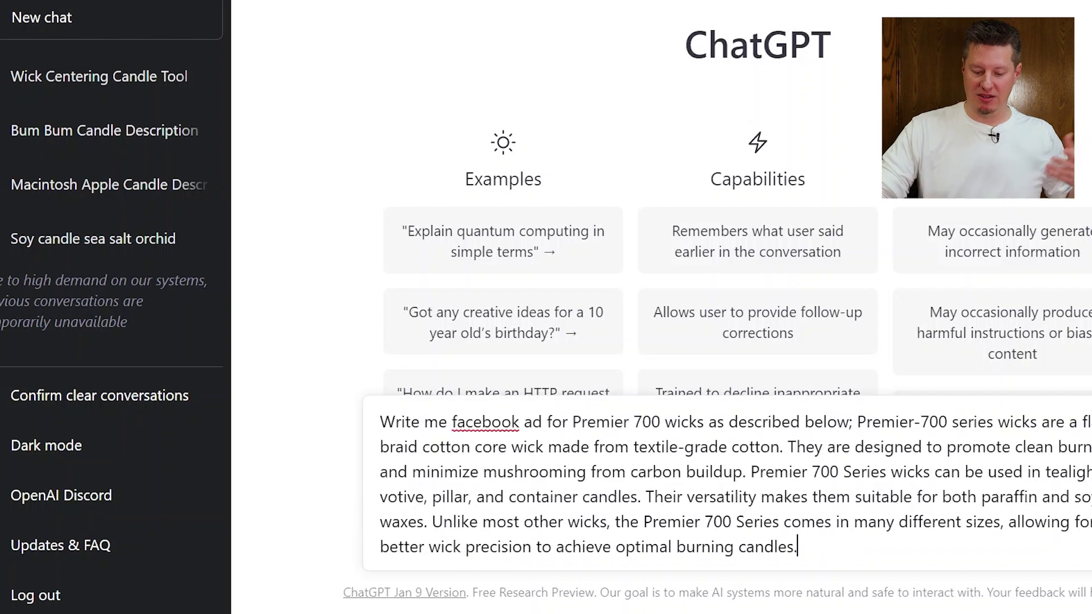
{"action": "key", "text": "Return"}
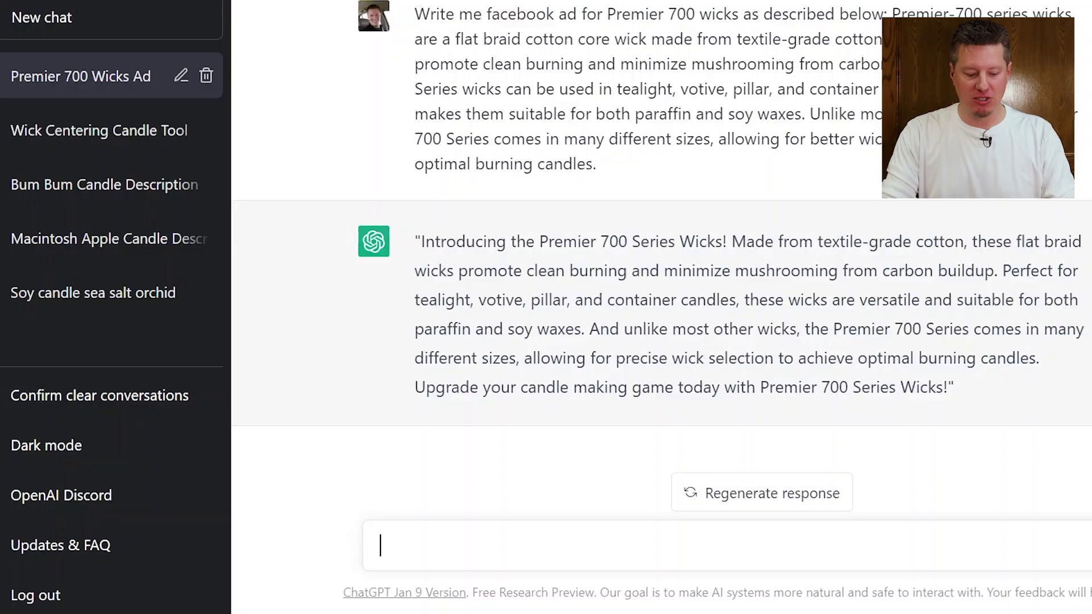
- Submit the follow-up prompt "write me a google ad for premier 700 wicks for candle making"
{"action": "type", "text": "wr"}
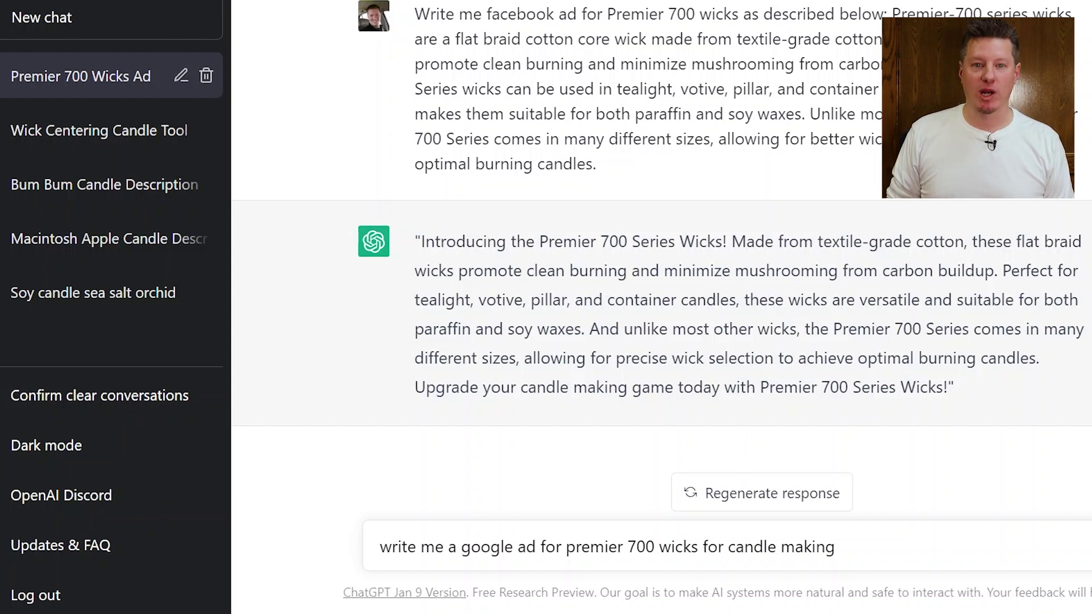
{"action": "key", "text": "Return"}
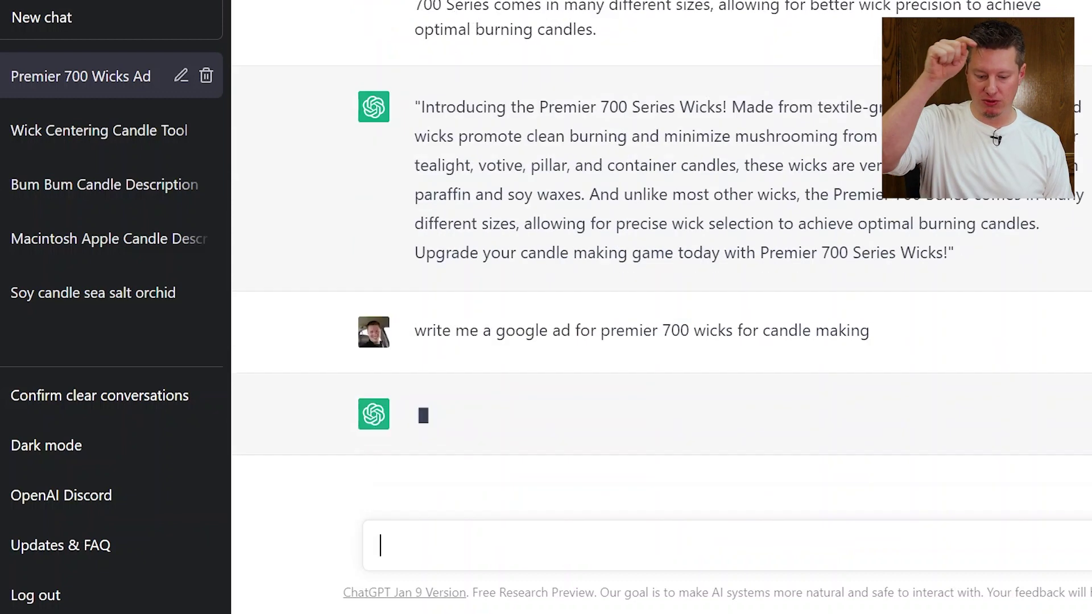